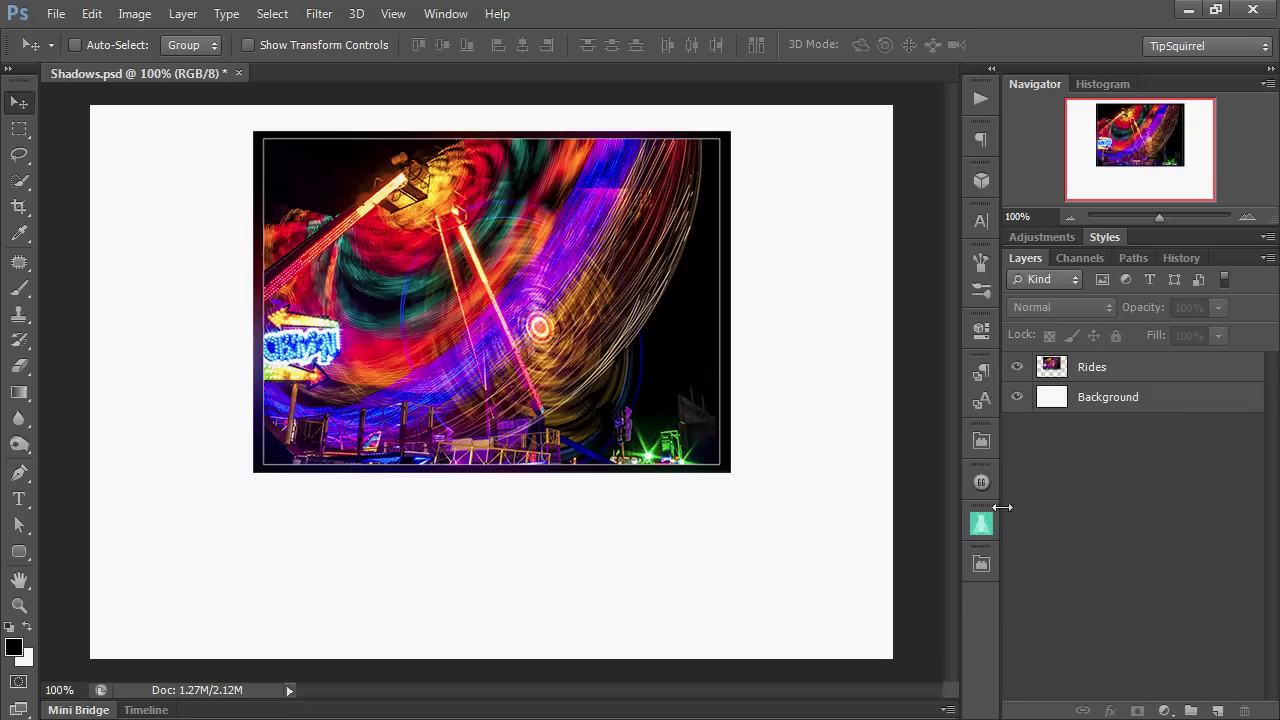
# Step: Select the Rides layer and enter Free Transform to locate the photo's centre point
pyautogui.click(1148, 368)
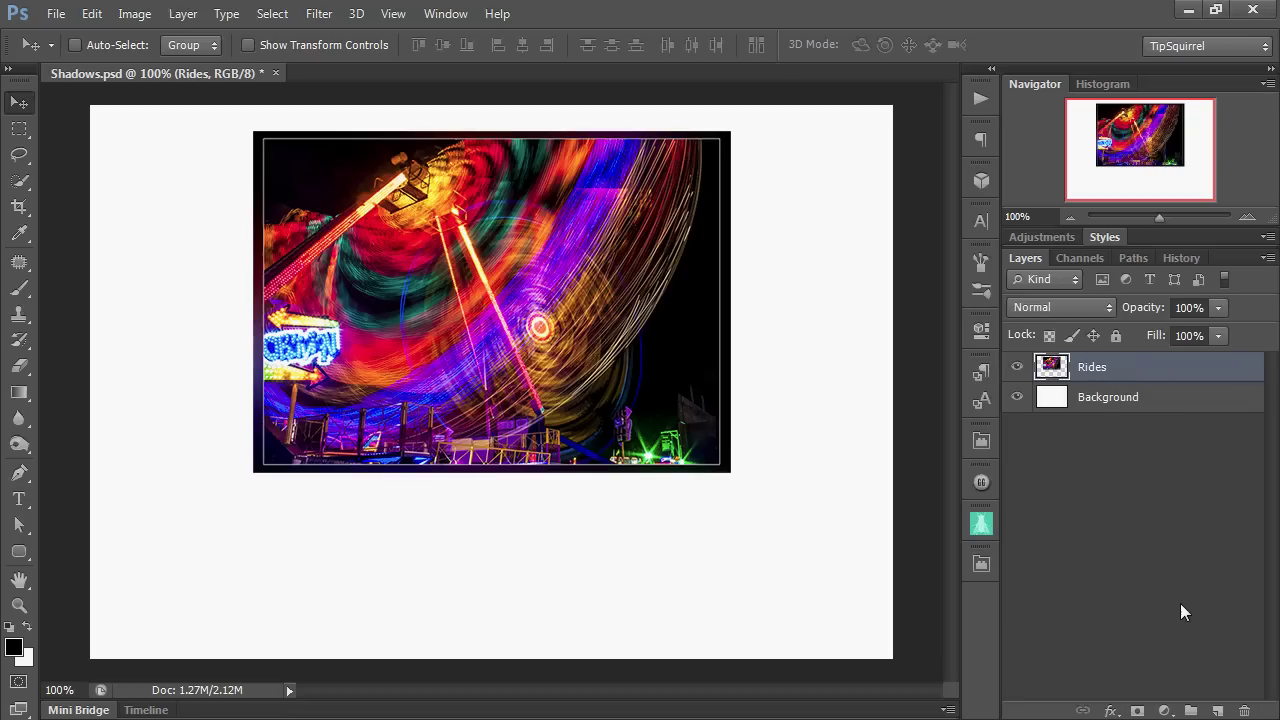
pyautogui.hotkey('ctrl', 't')
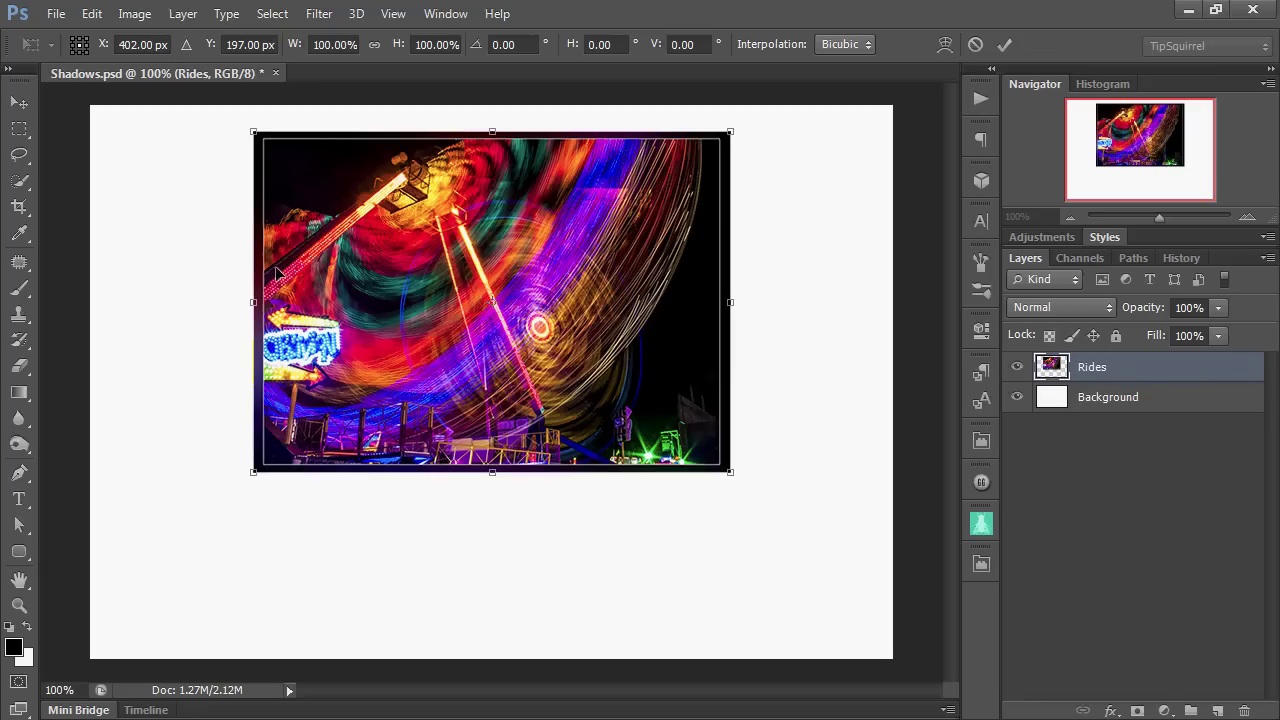
pyautogui.click(87, 51)
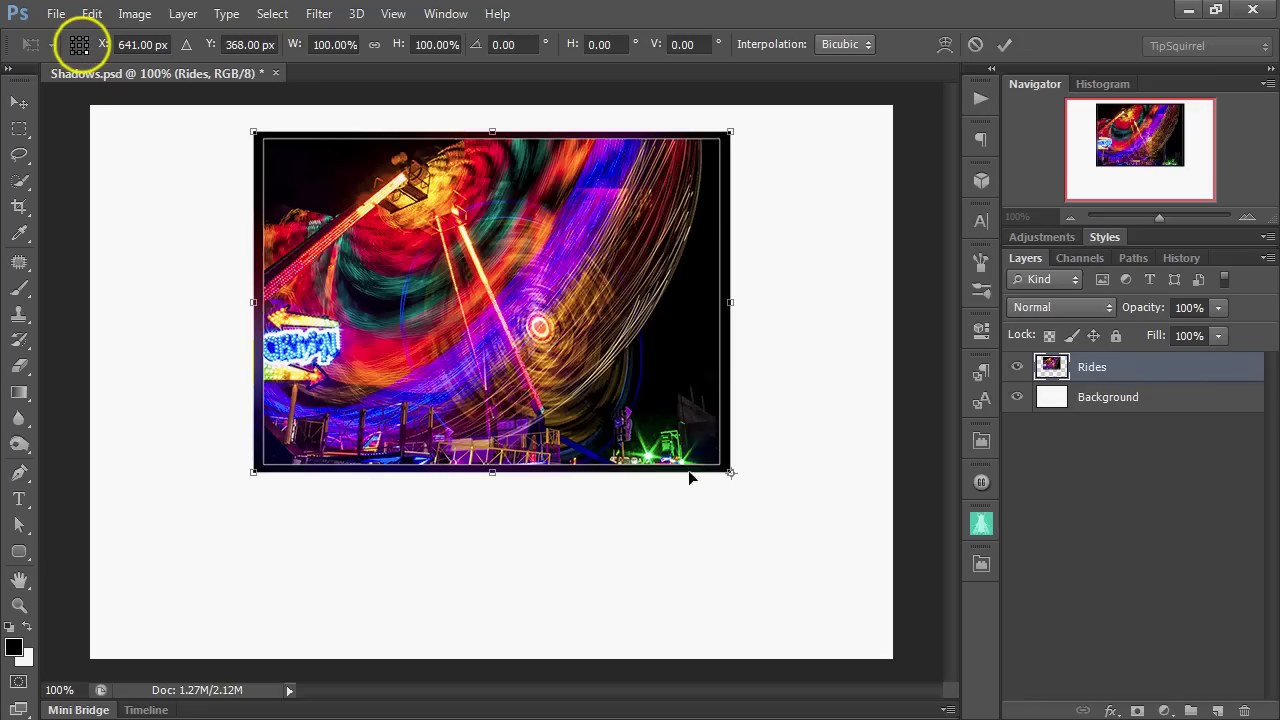
pyautogui.click(71, 38)
pyautogui.click(79, 45)
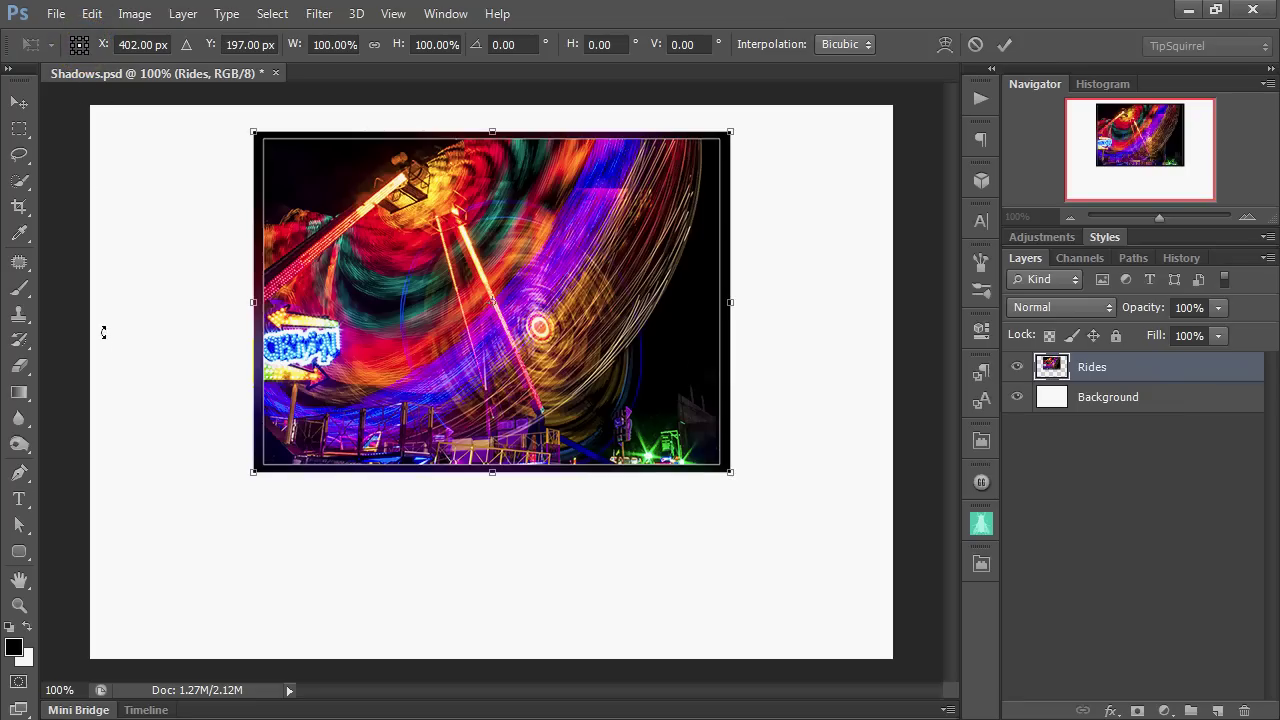
# Step: Show rulers, drag vertical and horizontal guides to the photo's centre, then cancel the transform
pyautogui.hotkey('ctrl', 'r')
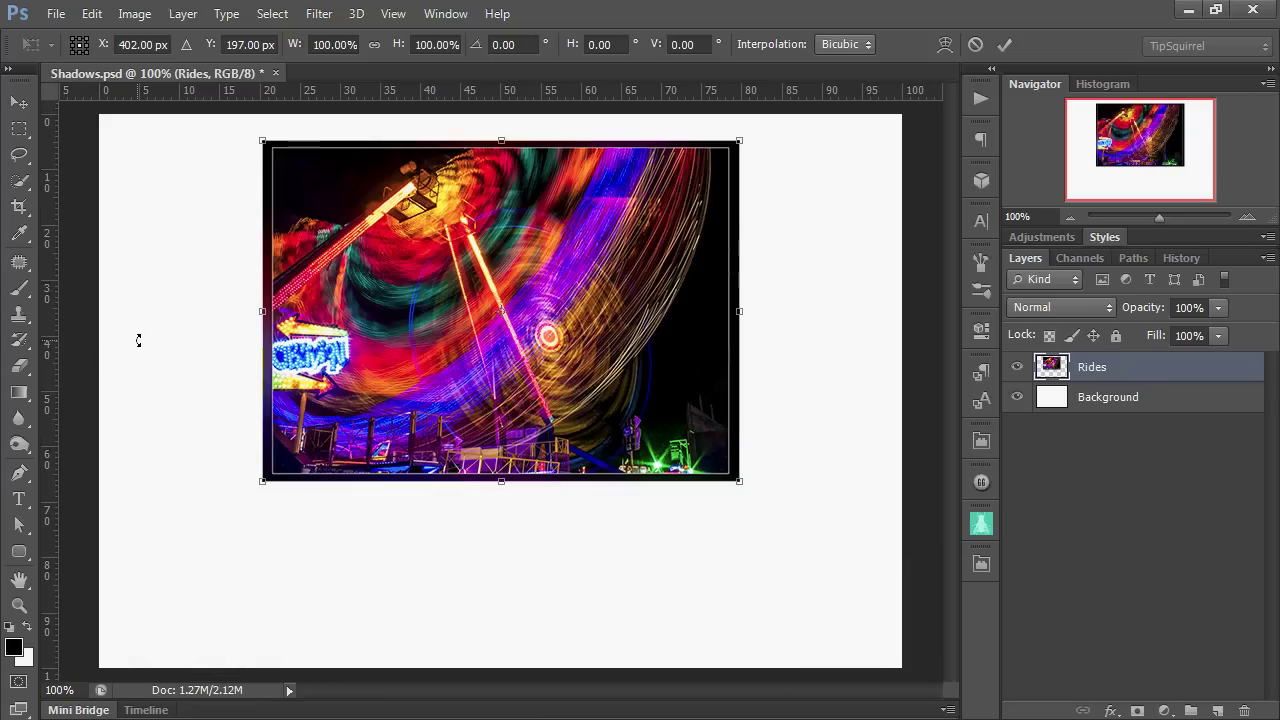
pyautogui.moveTo(47, 319); pyautogui.dragTo(502, 374)
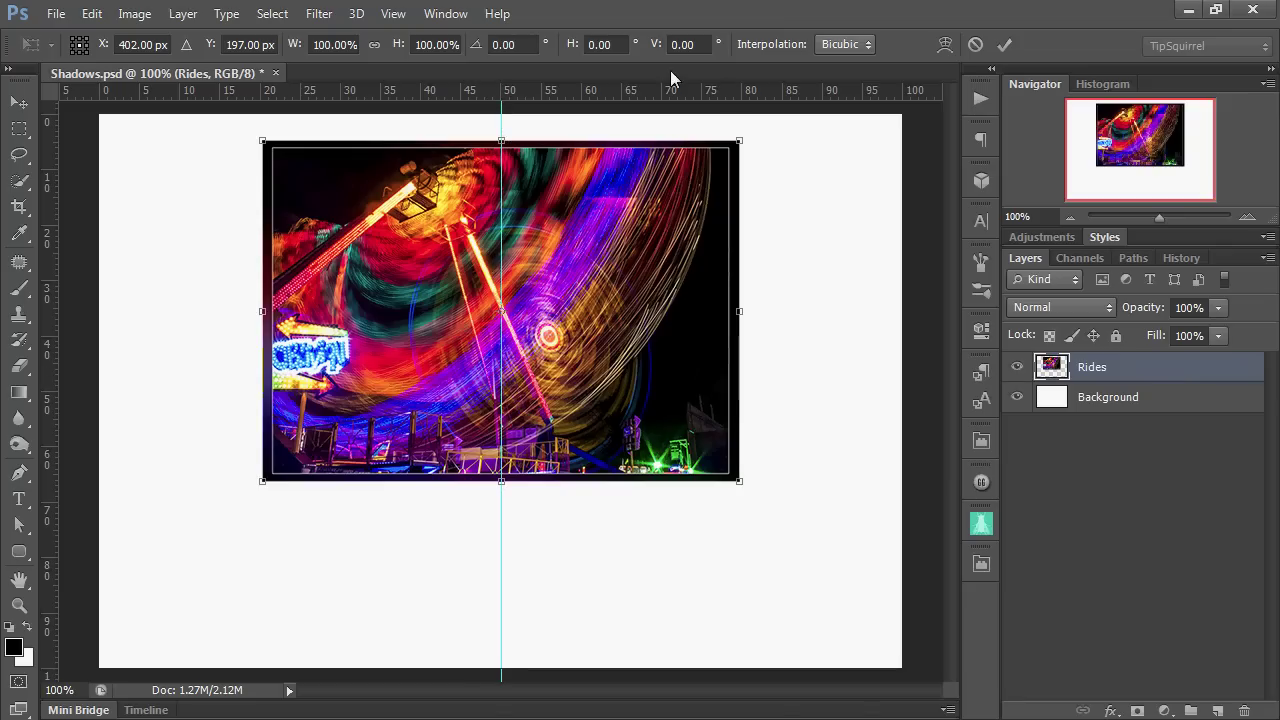
pyautogui.moveTo(630, 97); pyautogui.dragTo(652, 318)
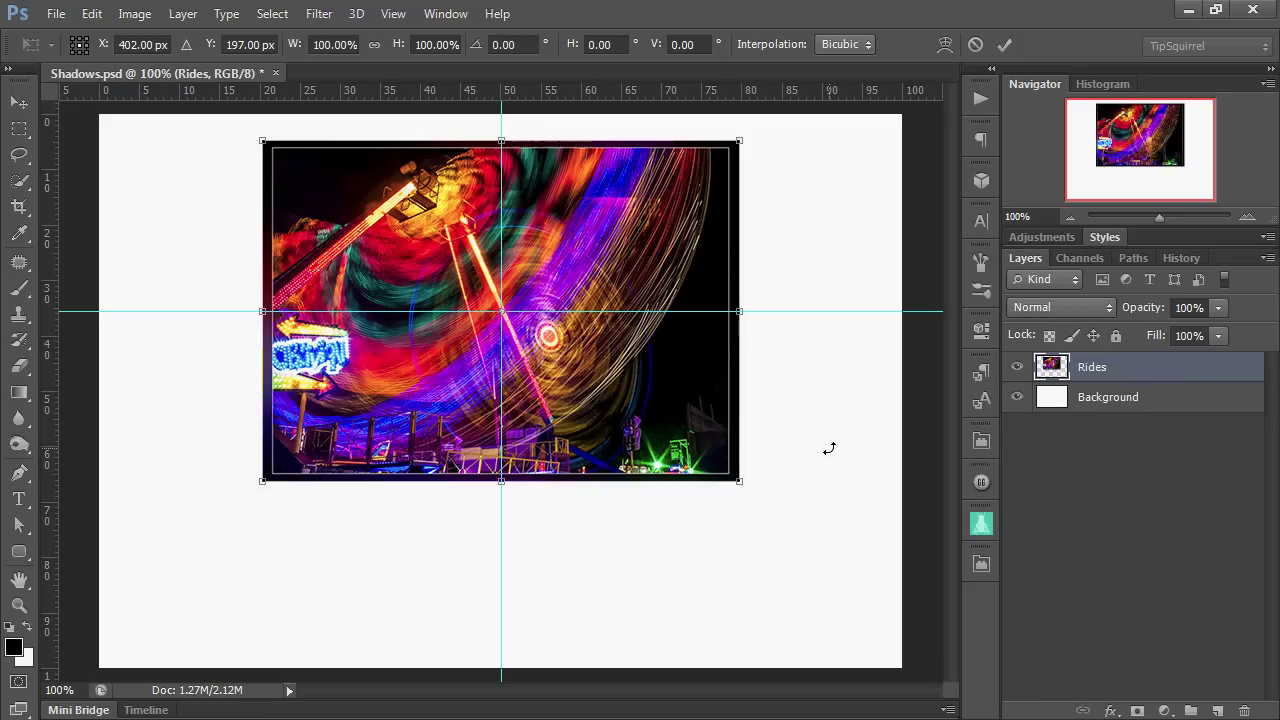
pyautogui.click(975, 44)
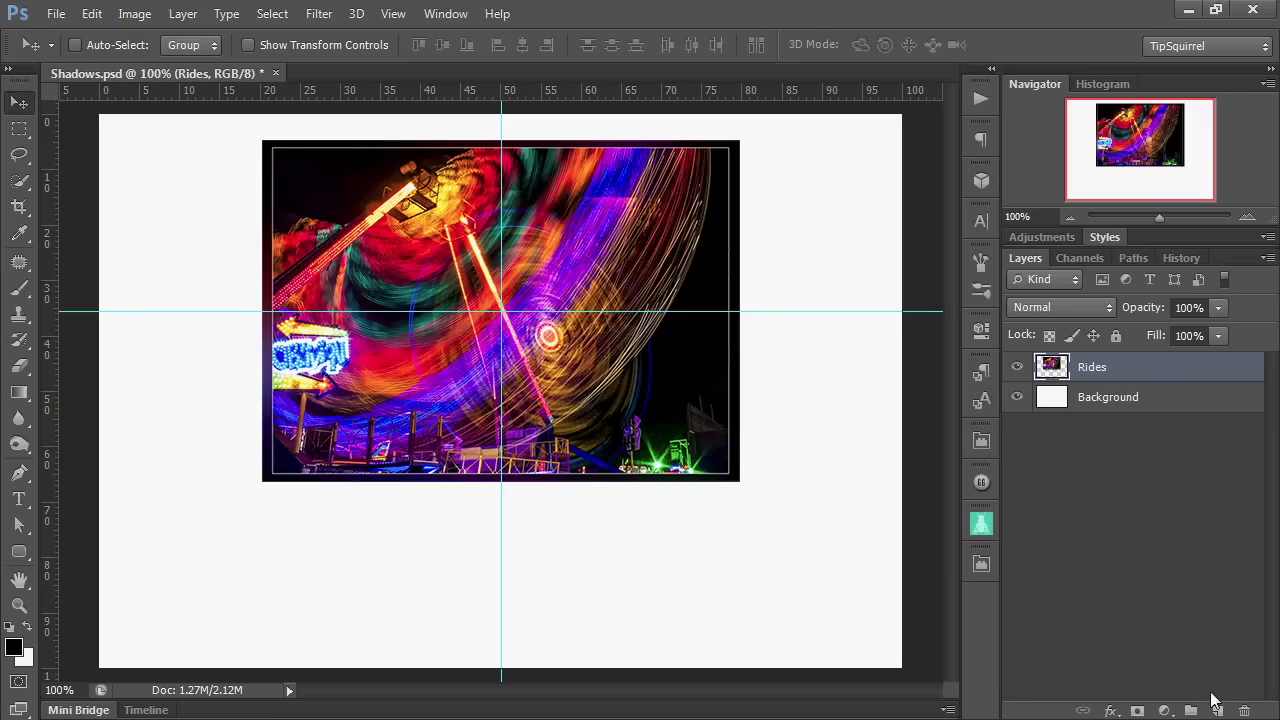
# Step: Add a new empty layer above Rides and rename it 'Shadow'
pyautogui.click(1219, 710)
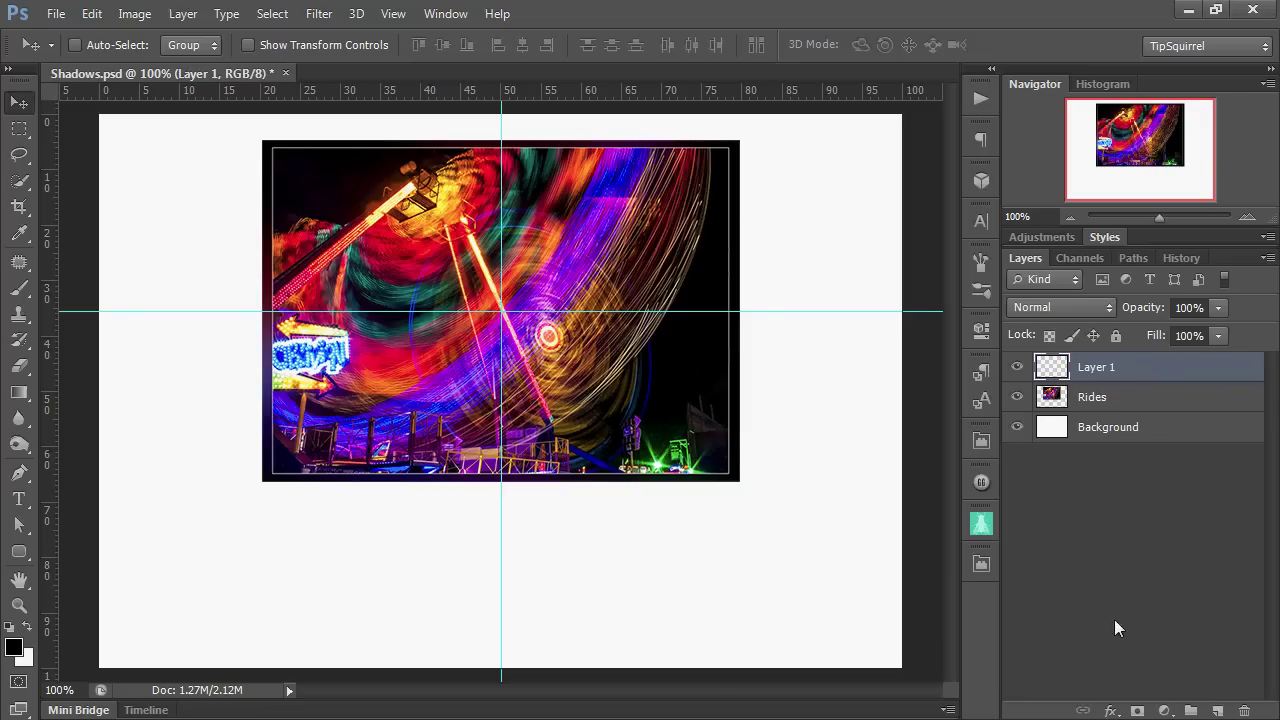
pyautogui.doubleClick(1095, 369)
pyautogui.write('Shadow')
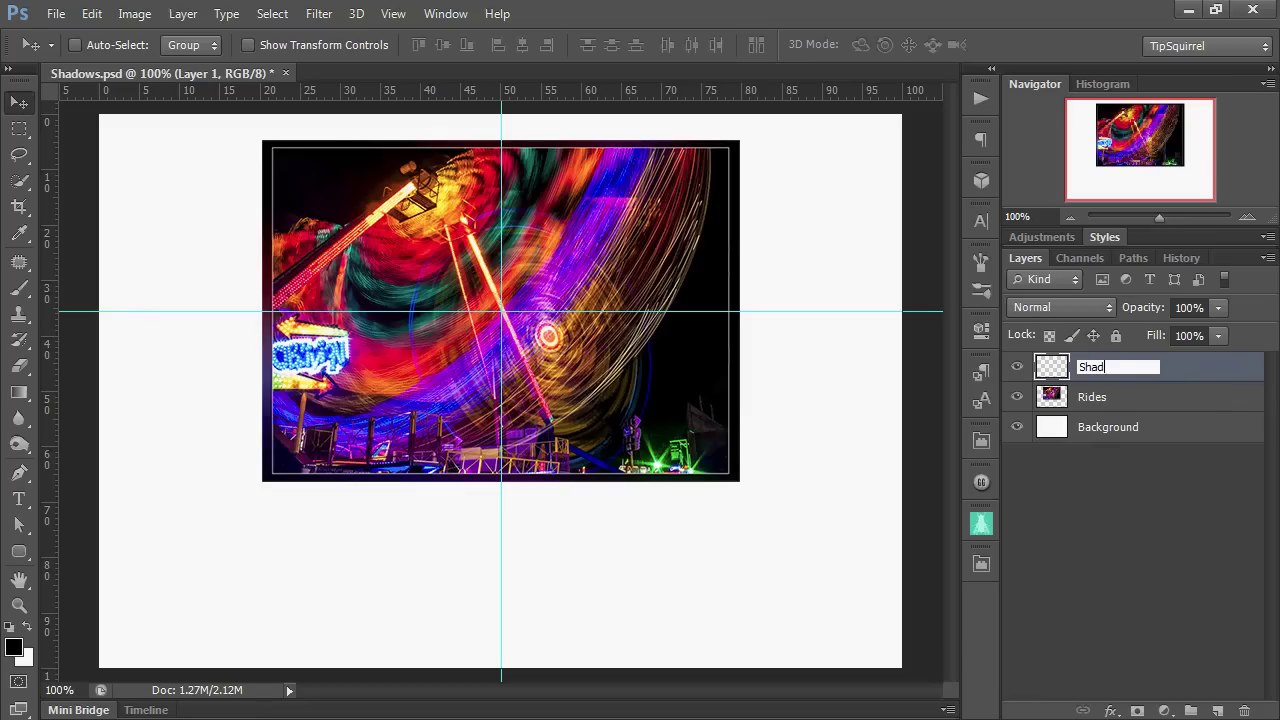
pyautogui.press('Return')
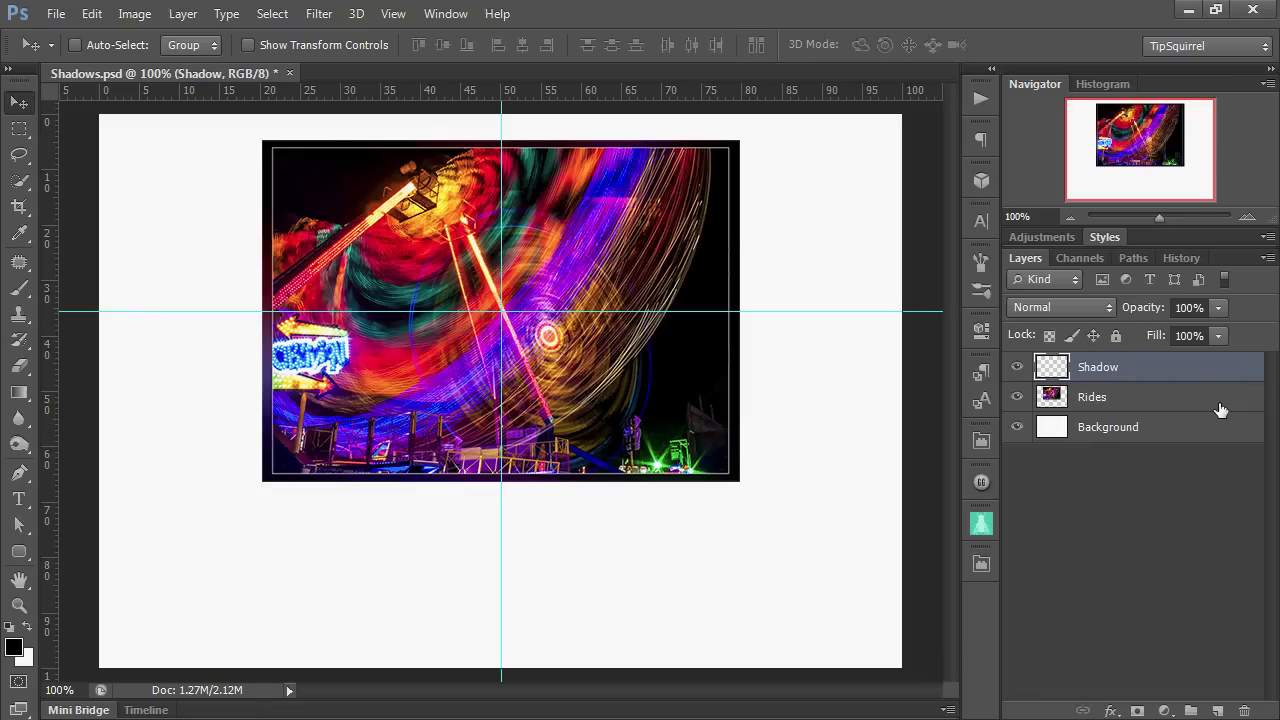
# Step: Choose the Brush tool and confirm the 70 px, 20% hardness brush preset
pyautogui.click(17, 290)
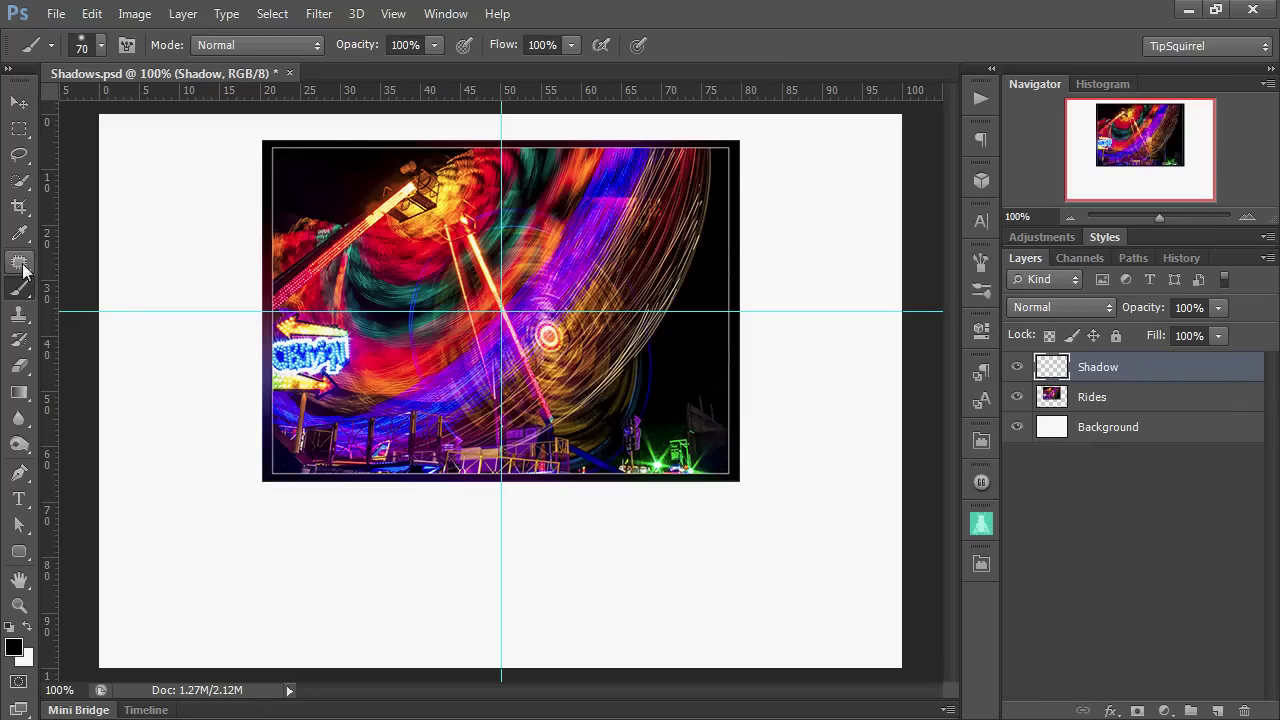
pyautogui.click(101, 47)
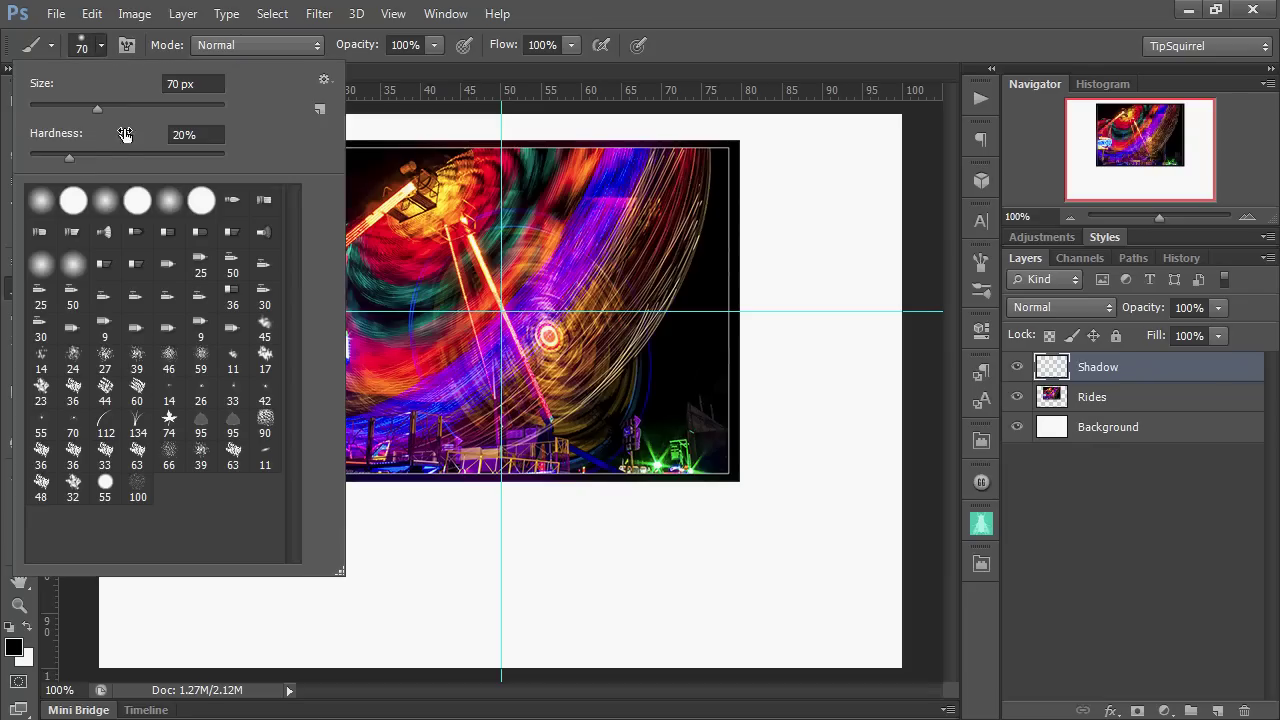
pyautogui.click(493, 69)
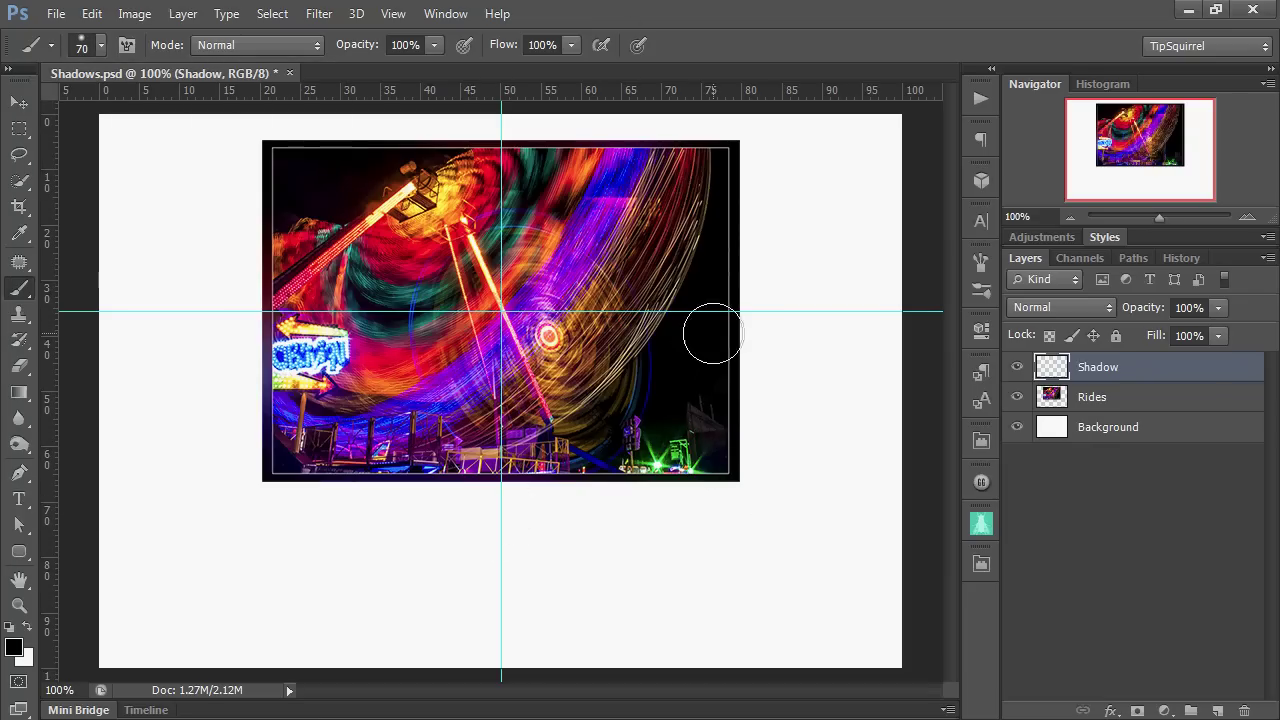
# Step: Paint black at the lower-right corner, then Shift-click straight strokes to the bottom-left corner
pyautogui.moveTo(709, 443)
pyautogui.mouseDown()
pyautogui.moveTo(706, 346)
pyautogui.moveTo(702, 449)
pyautogui.mouseUp()
pyautogui.moveTo(701, 451); pyautogui.dragTo(712, 461)
pyautogui.click(709, 485)
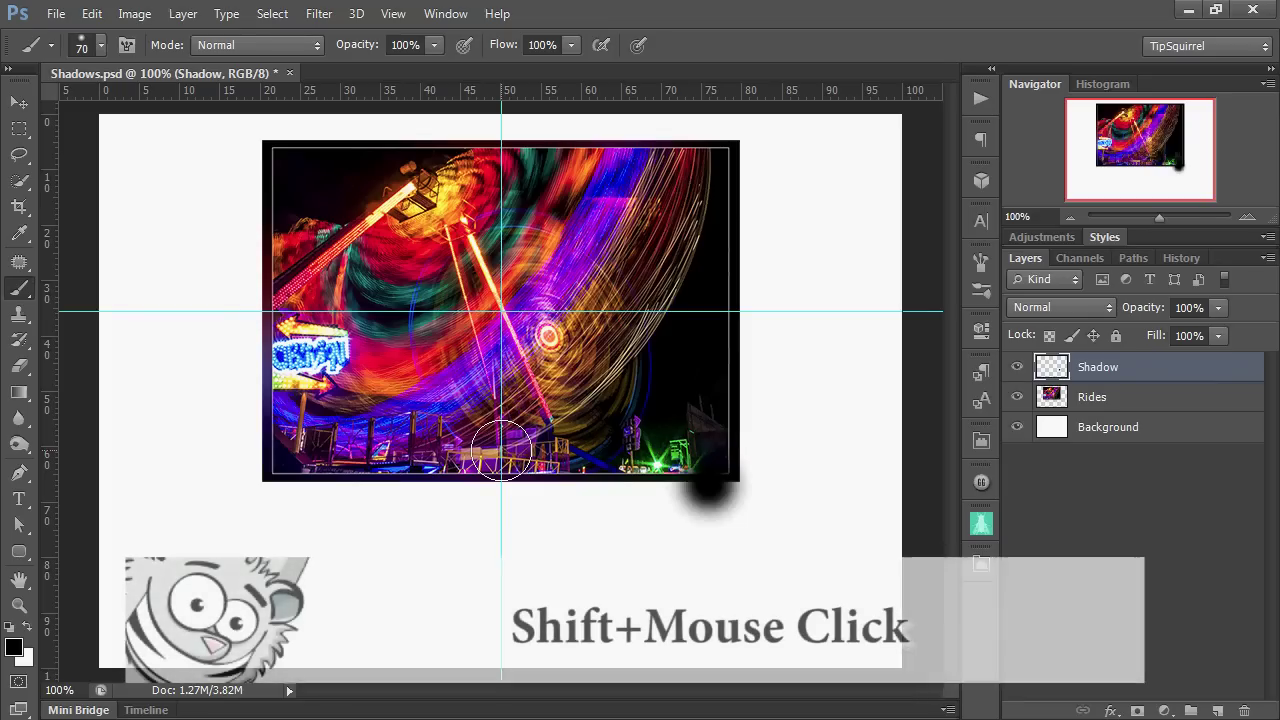
pyautogui.keyDown('shift'); pyautogui.click(502, 450); pyautogui.keyUp('shift')
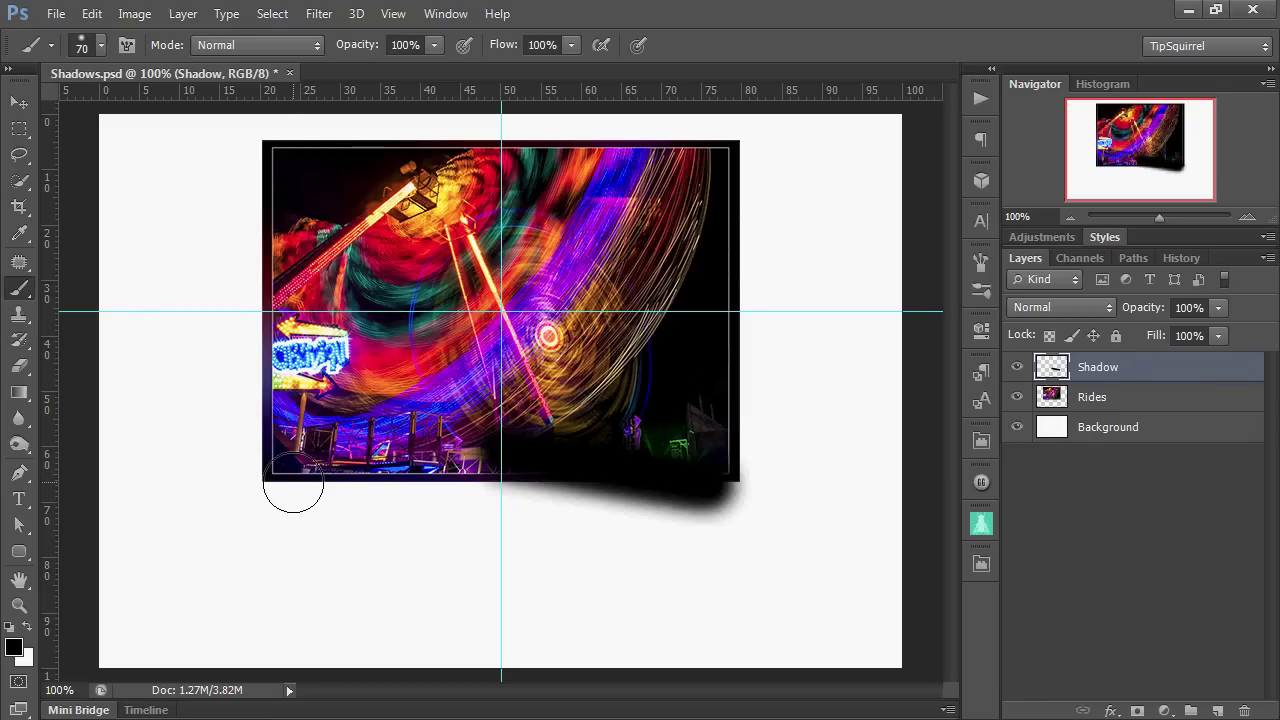
pyautogui.keyDown('shift'); pyautogui.click(293, 488); pyautogui.keyUp('shift')
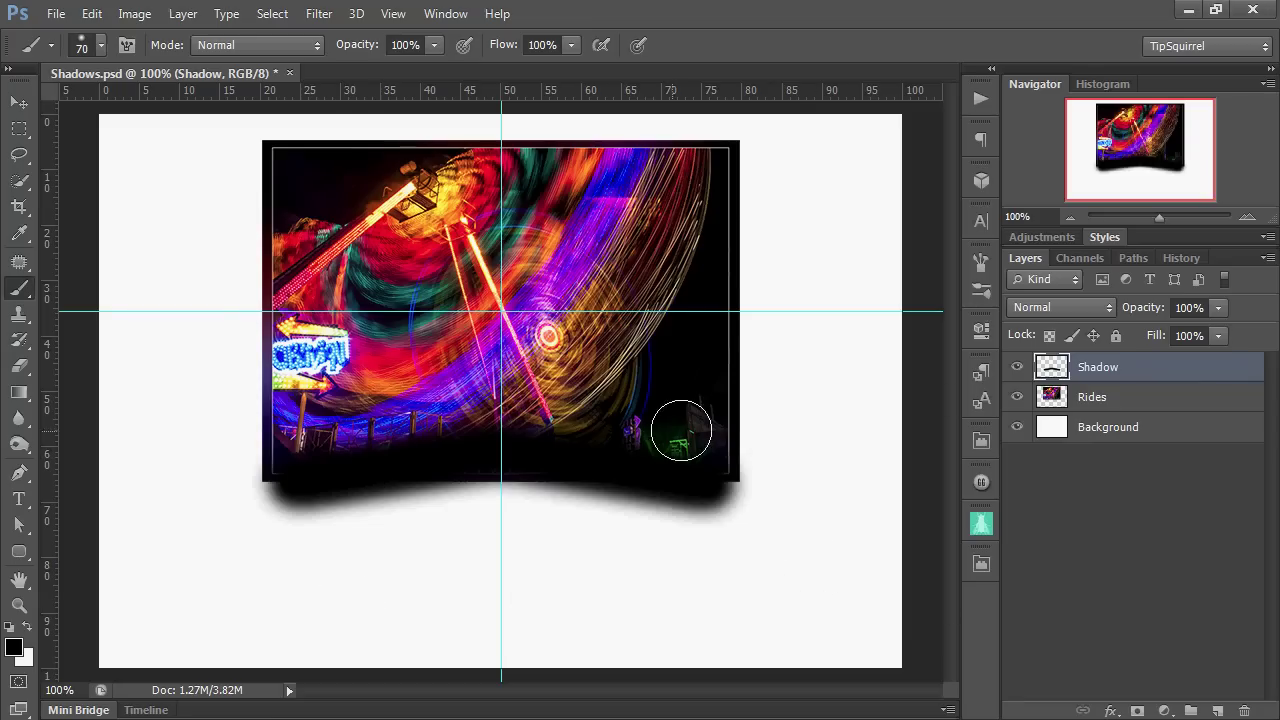
# Step: Set the Shadow layer's opacity to 40% and move it beneath the Rides layer
pyautogui.click(1194, 307)
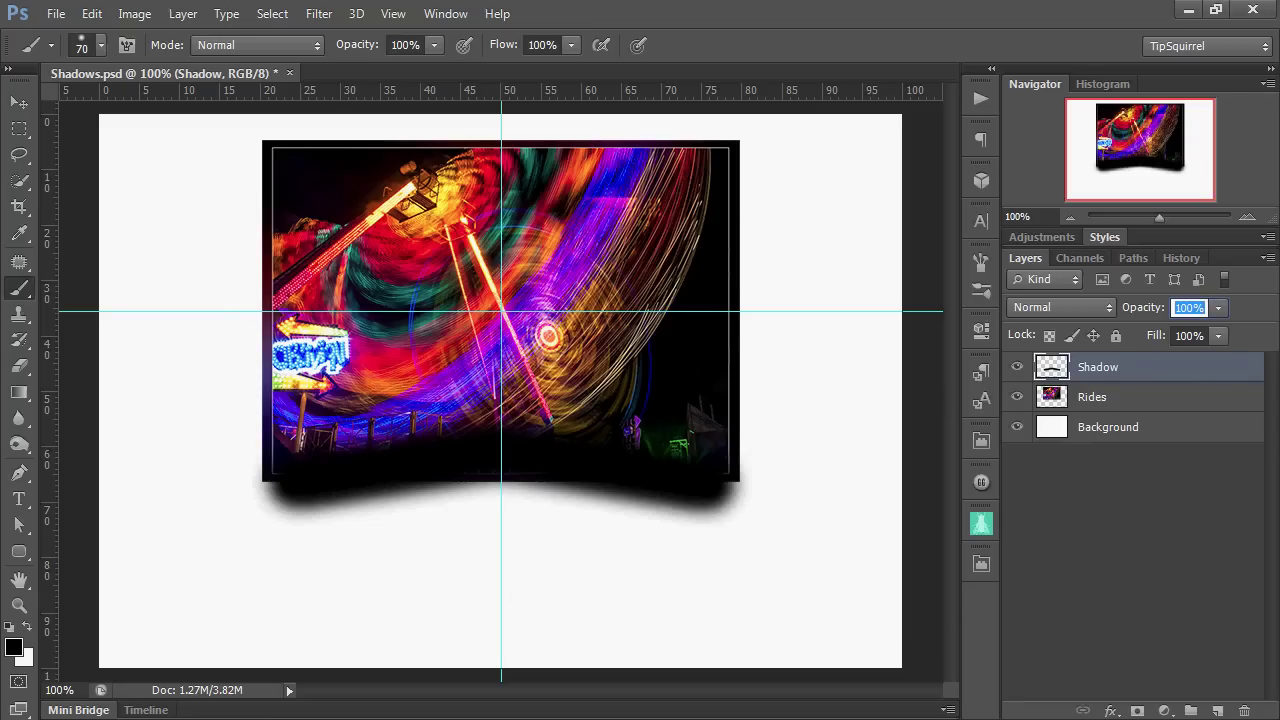
pyautogui.write('40')
pyautogui.press('Return')
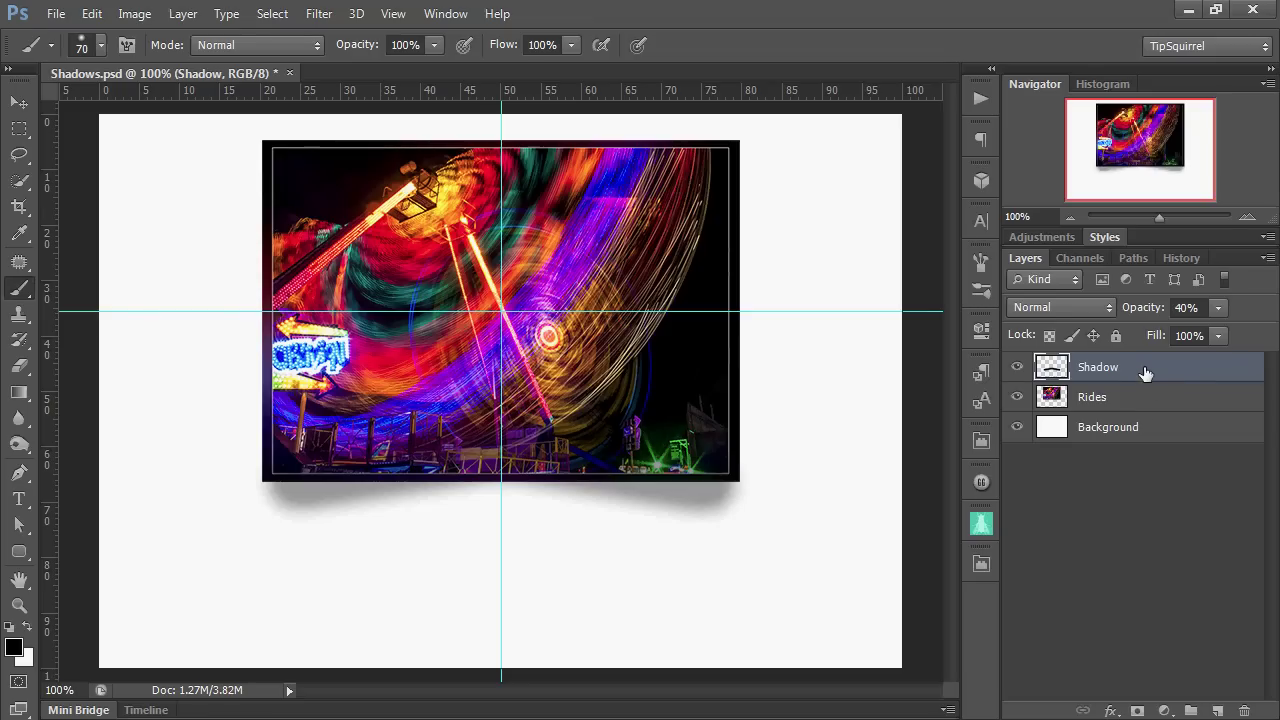
pyautogui.moveTo(1146, 366); pyautogui.dragTo(1143, 420)
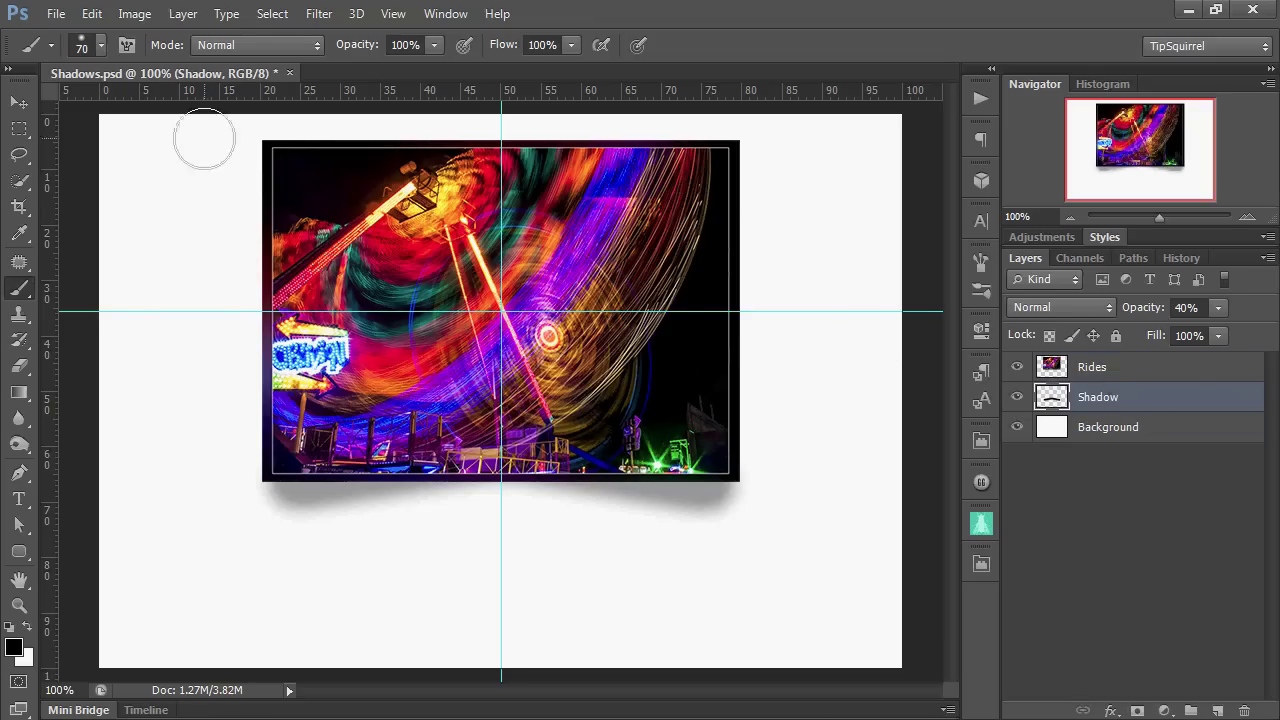
# Step: With the Move tool, nudge the shadow slightly using the arrow keys
pyautogui.click(19, 104)
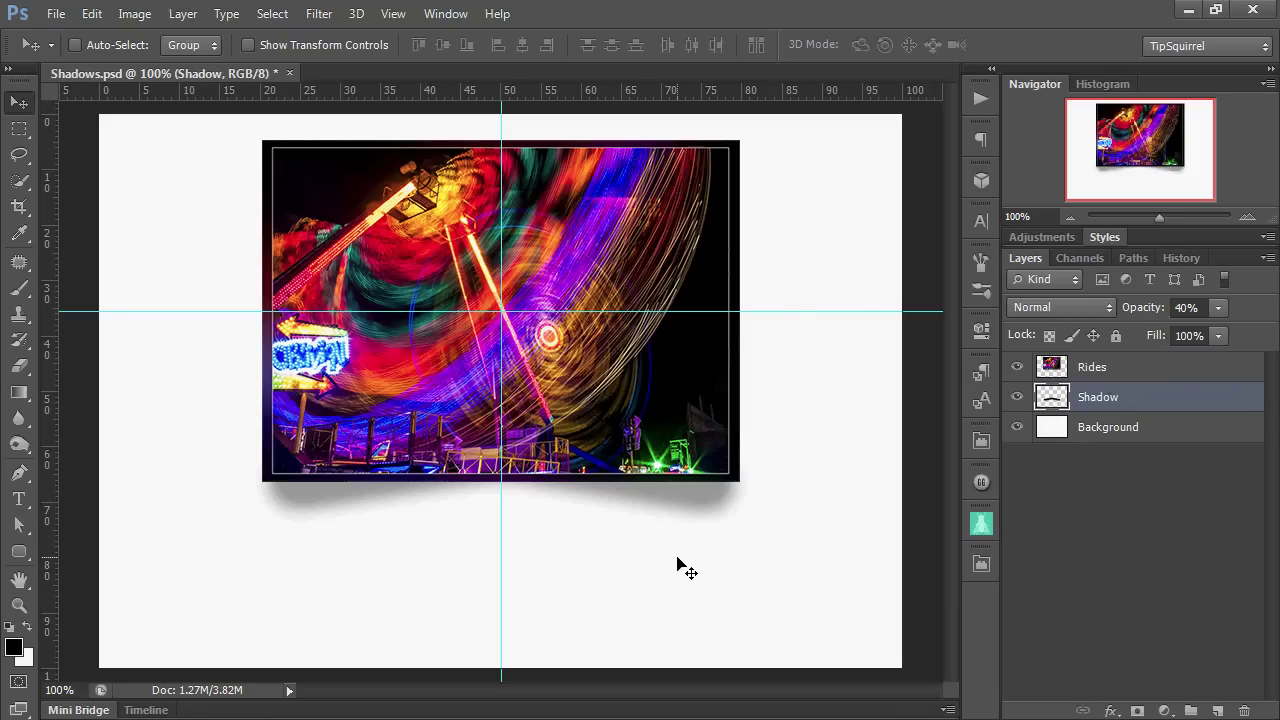
pyautogui.press('Up')
pyautogui.press('Up')
pyautogui.press('Up')
pyautogui.press('Up')
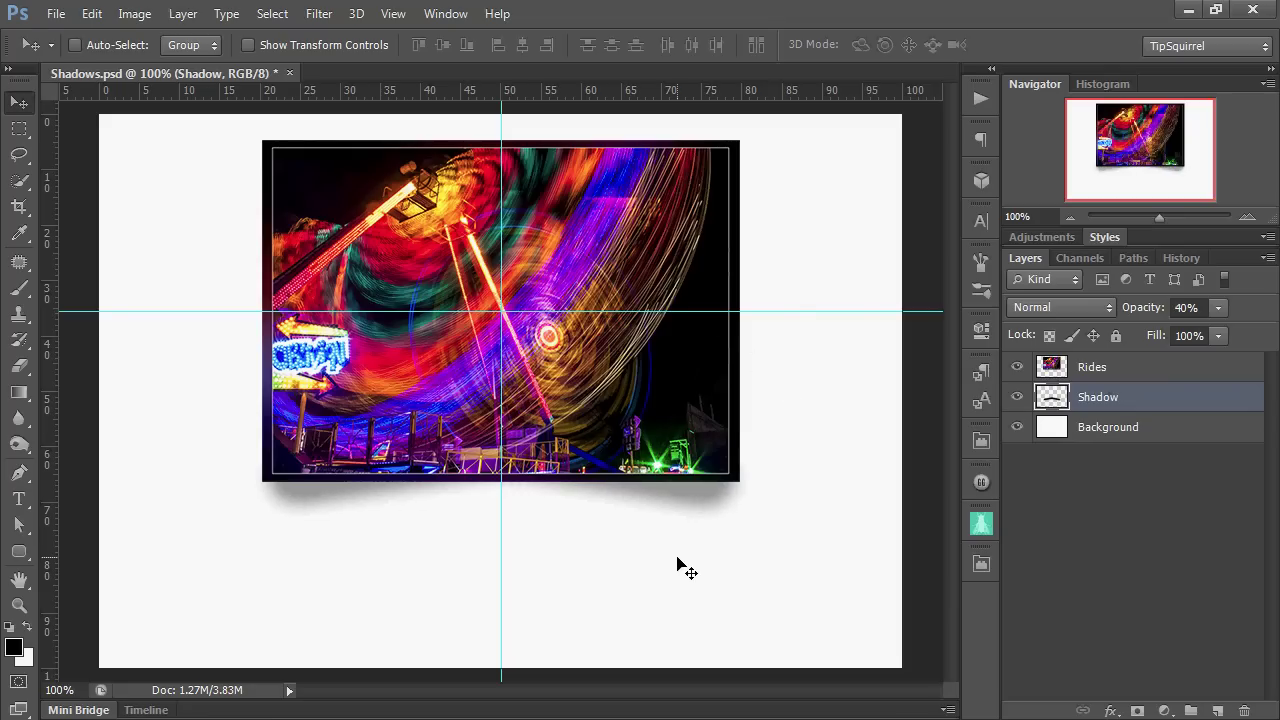
pyautogui.press('Down')
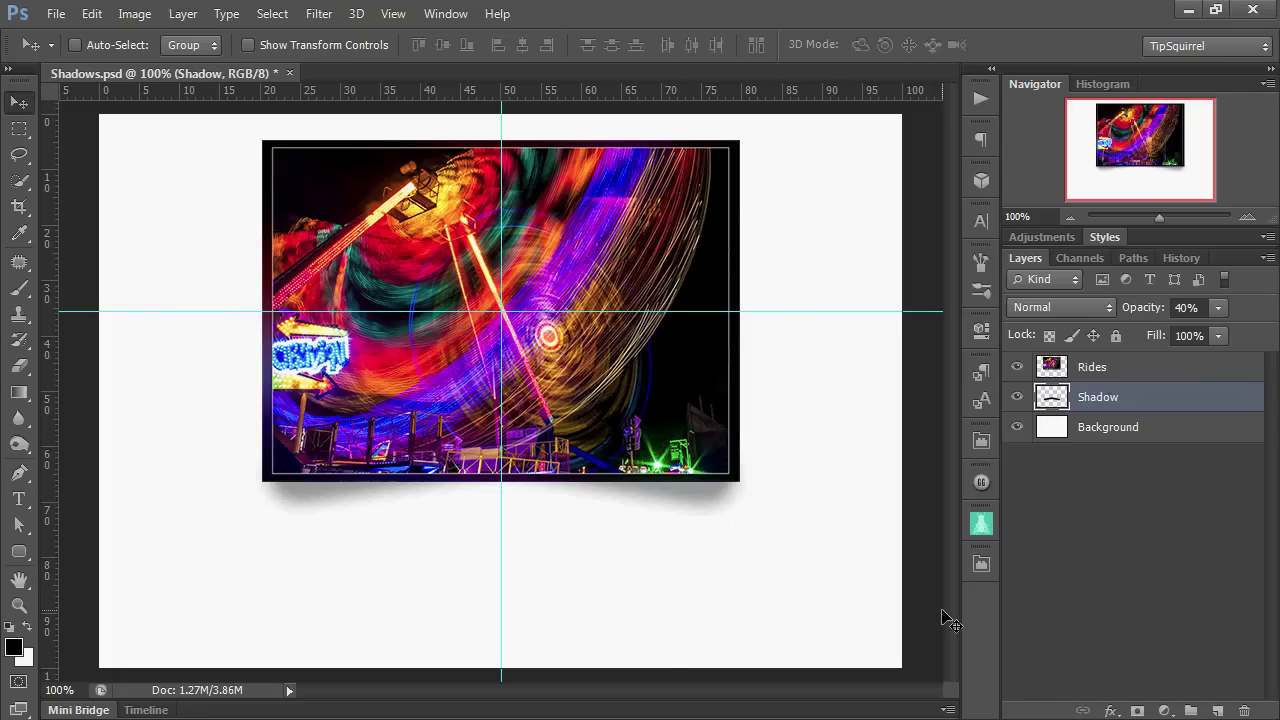
# Step: Delete the Shadow layer and make the Rides photo layer active
pyautogui.moveTo(1171, 397); pyautogui.dragTo(1244, 709)
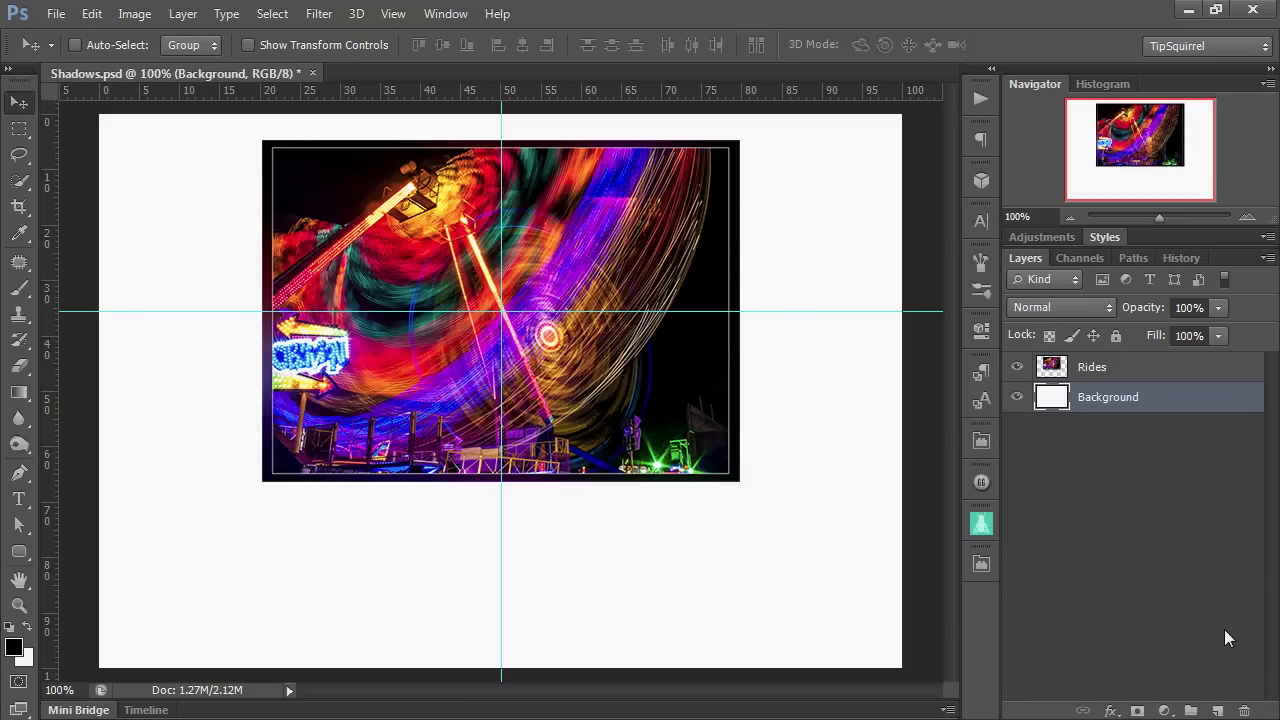
pyautogui.click(1138, 367)
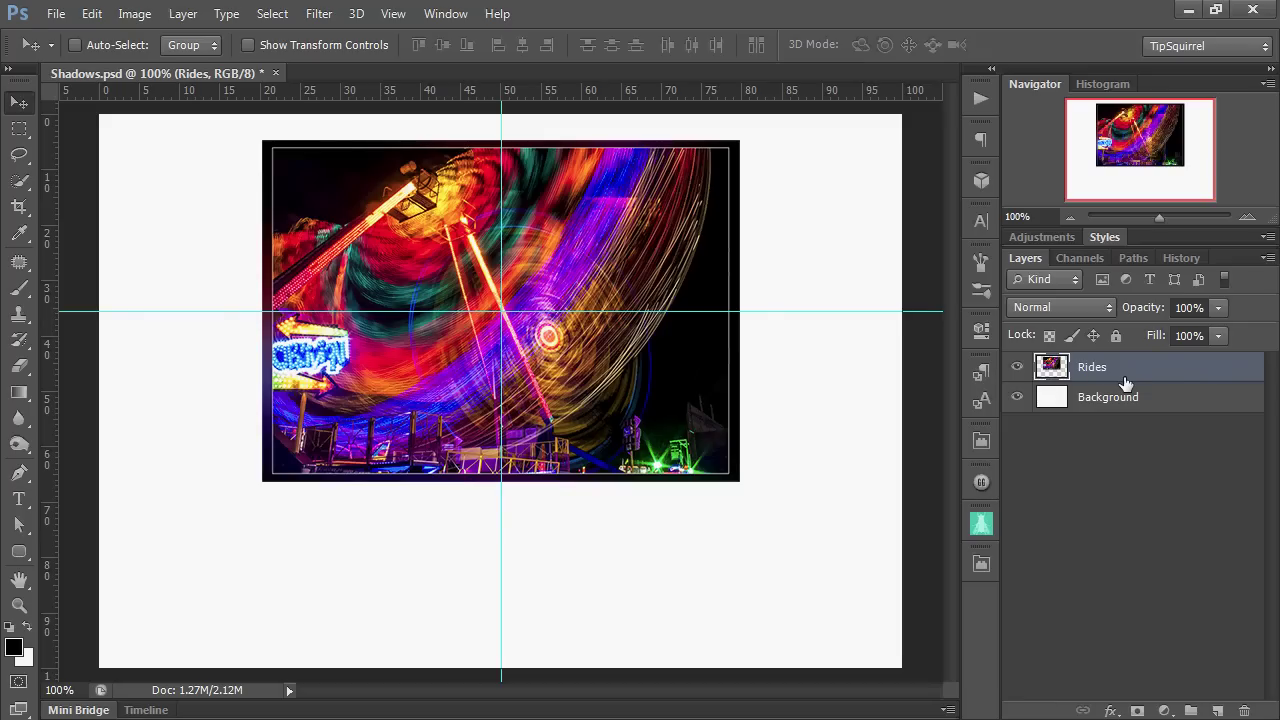
# Step: Give Rides a Drop Shadow style: 75% opacity, 90° angle, 19 px distance, 29 px size
pyautogui.doubleClick(1175, 371)
pyautogui.moveTo(1107, 117); pyautogui.dragTo(756, 82)
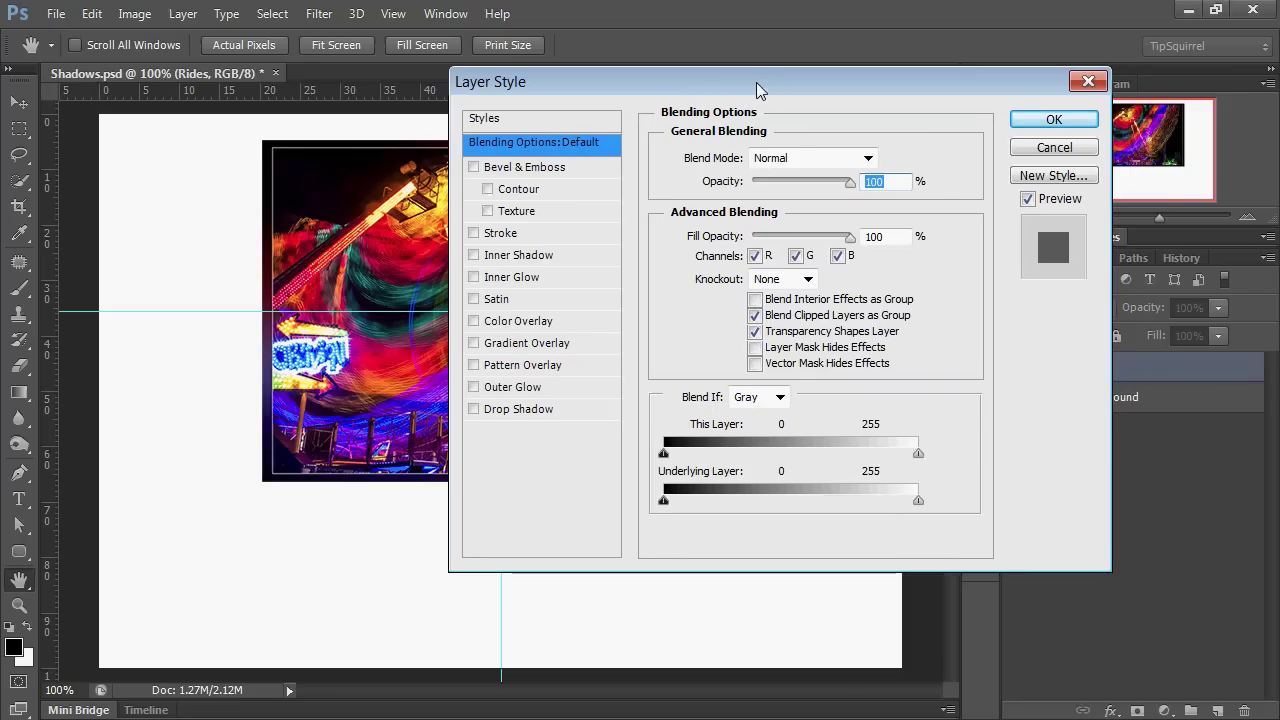
pyautogui.click(515, 412)
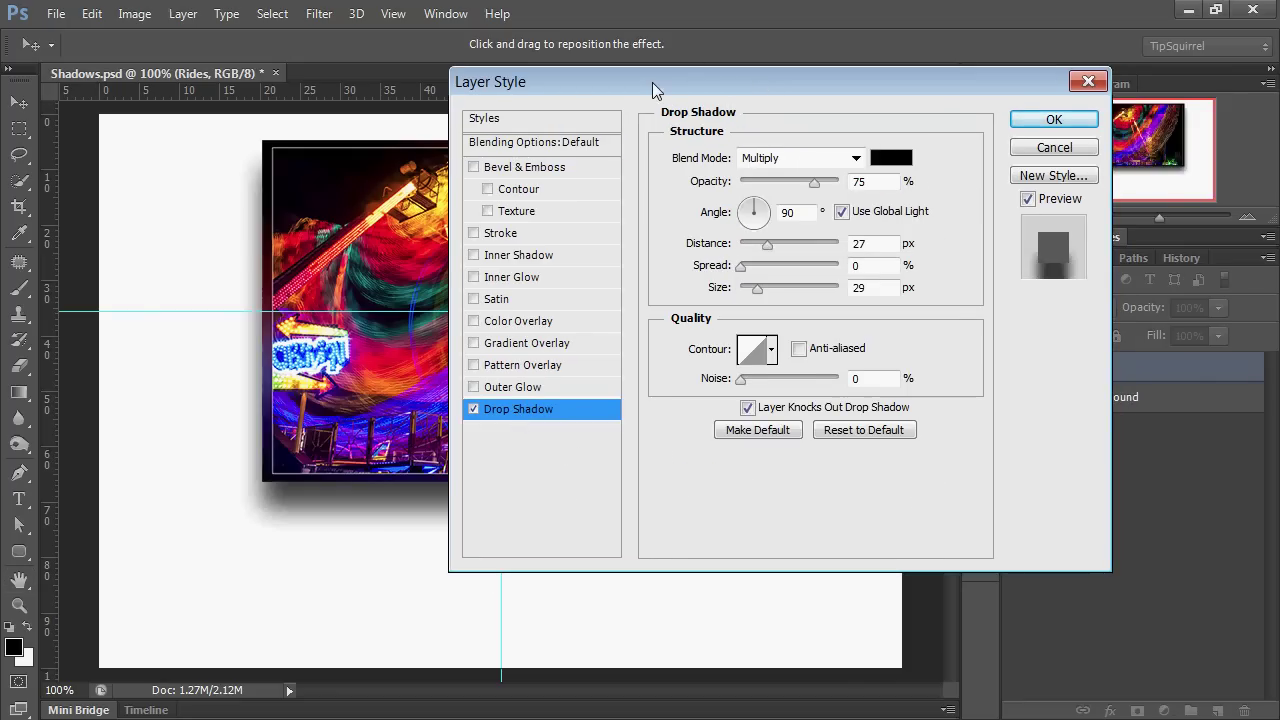
pyautogui.moveTo(658, 85); pyautogui.dragTo(773, 123)
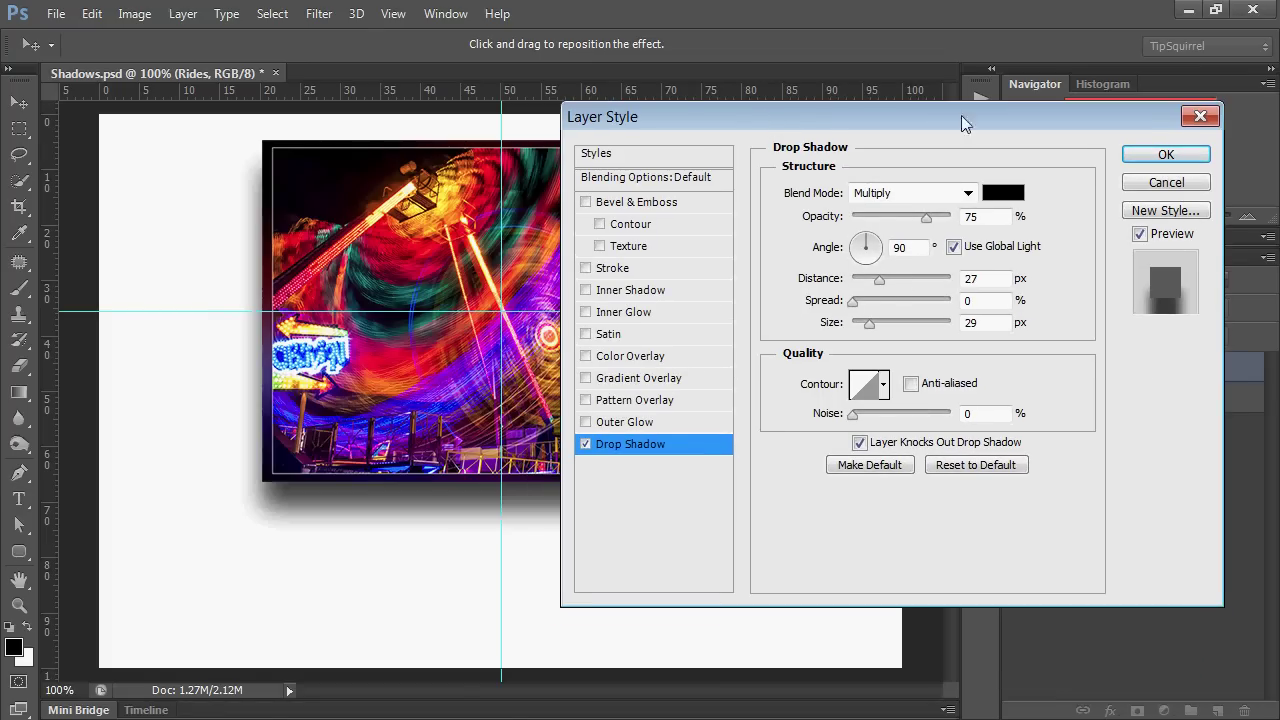
pyautogui.moveTo(938, 118)
pyautogui.mouseDown()
pyautogui.moveTo(391, 445)
pyautogui.moveTo(382, 712)
pyautogui.moveTo(953, 217)
pyautogui.moveTo(917, 111)
pyautogui.mouseUp()
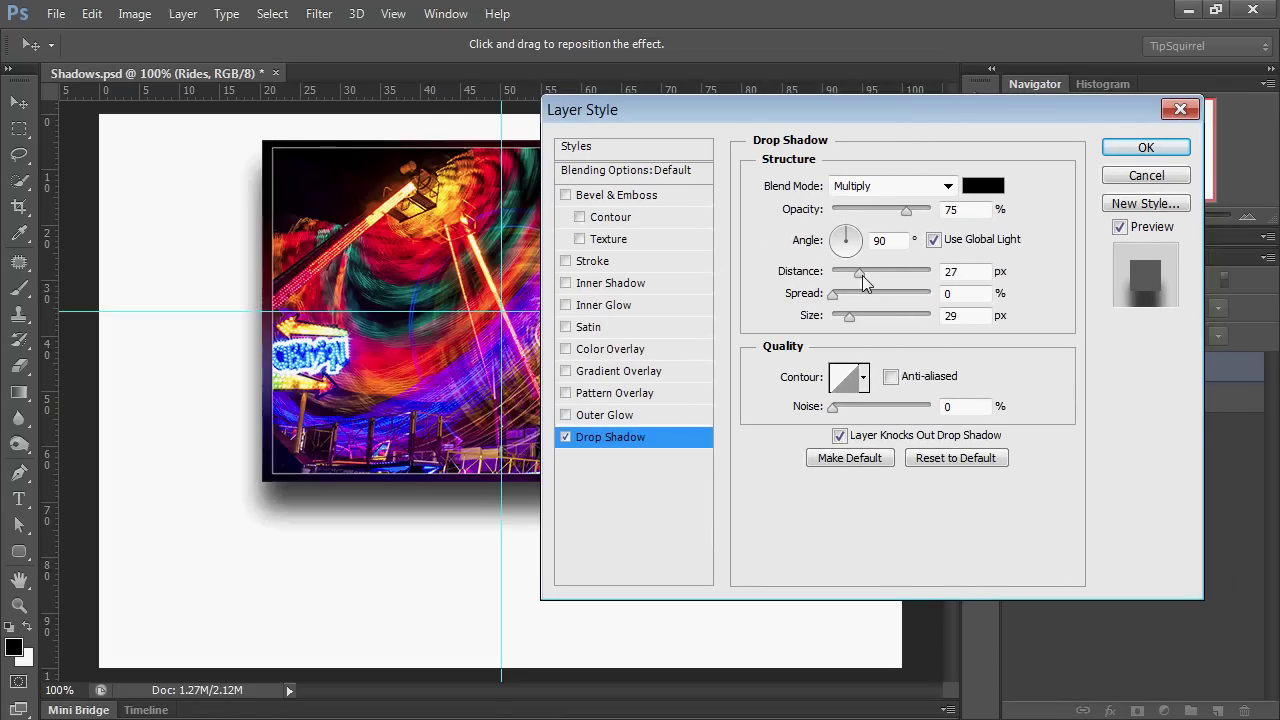
pyautogui.moveTo(860, 275); pyautogui.dragTo(851, 278)
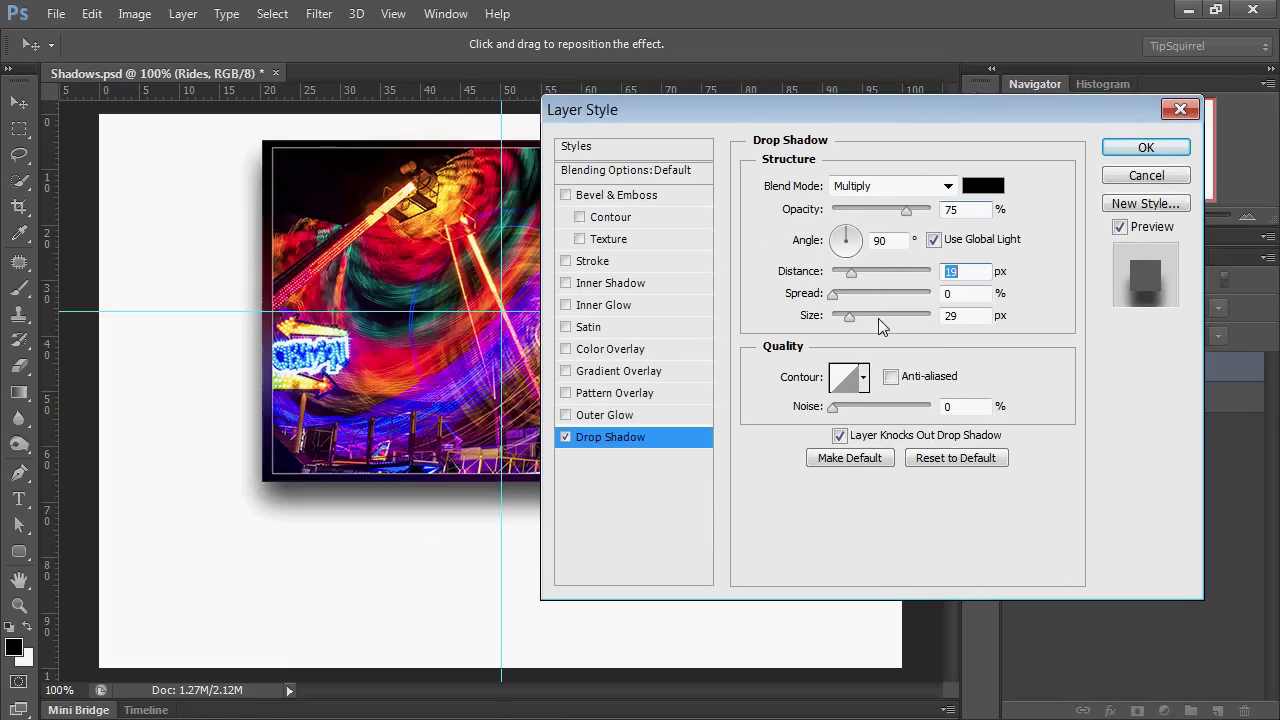
pyautogui.click(1145, 148)
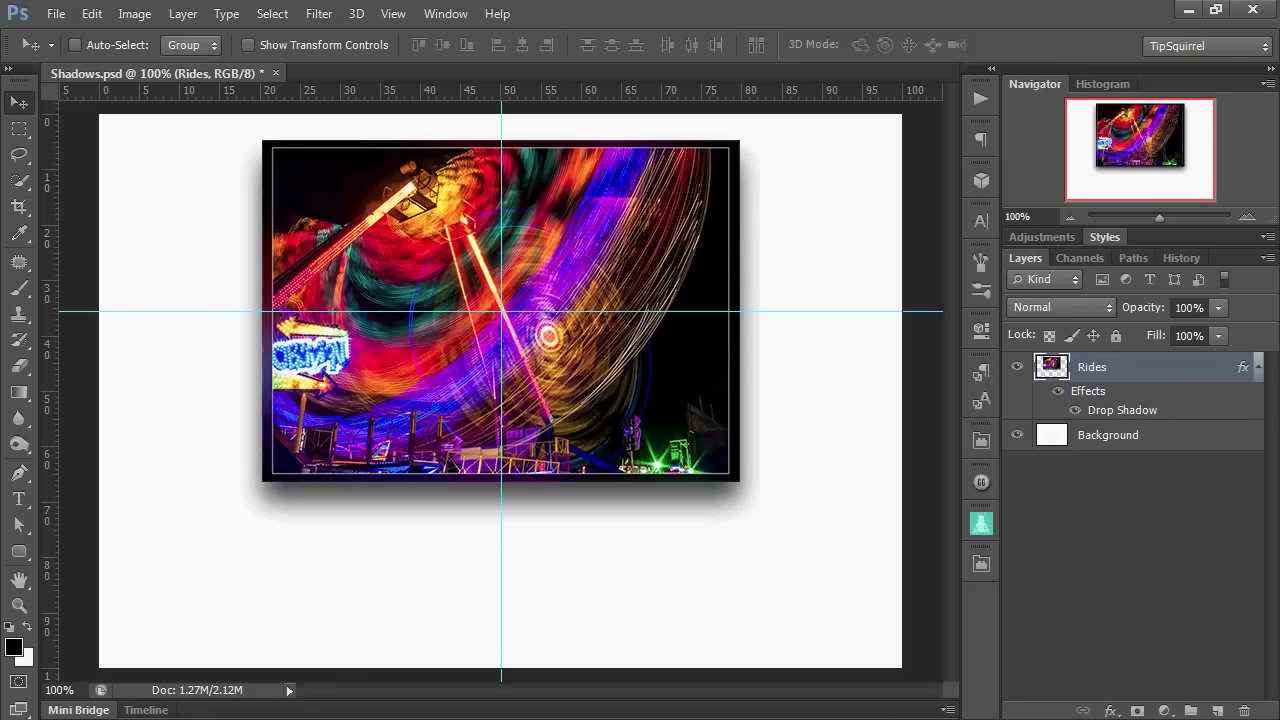
# Step: Use Layer > Layer Style > Create Layer and accept the warning to separate the drop shadow
pyautogui.click(181, 13)
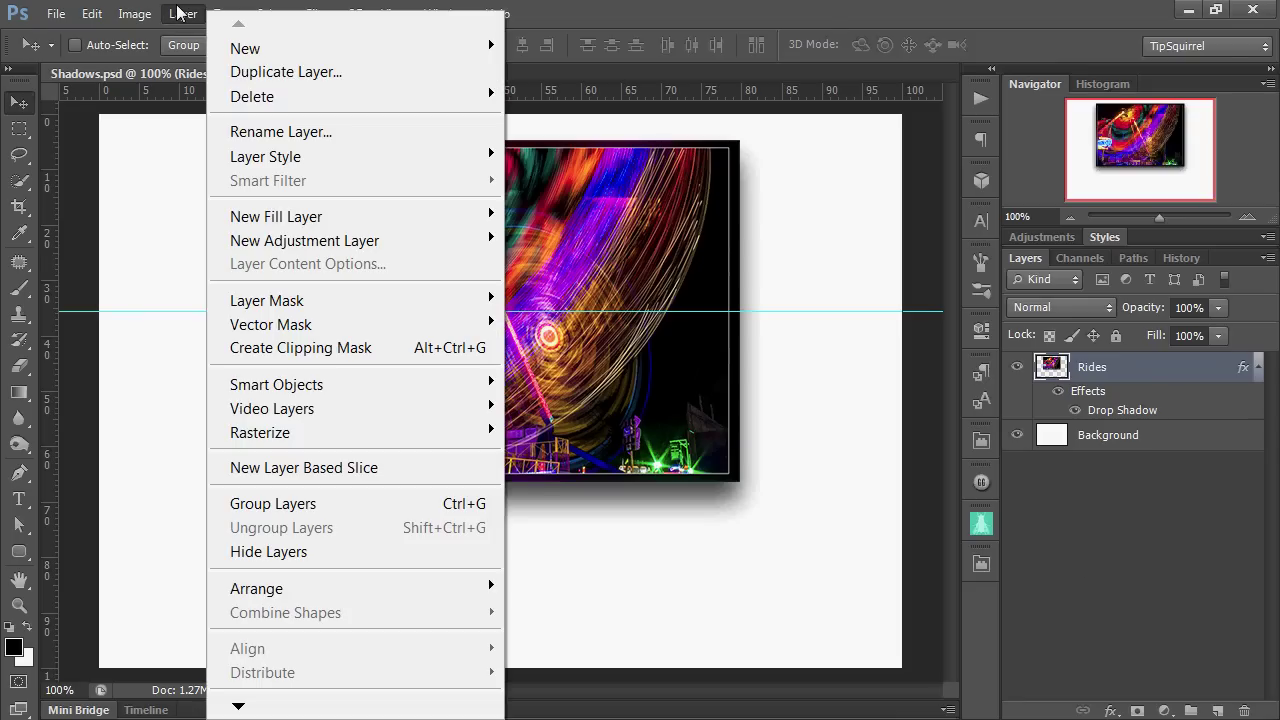
pyautogui.moveTo(252, 170)
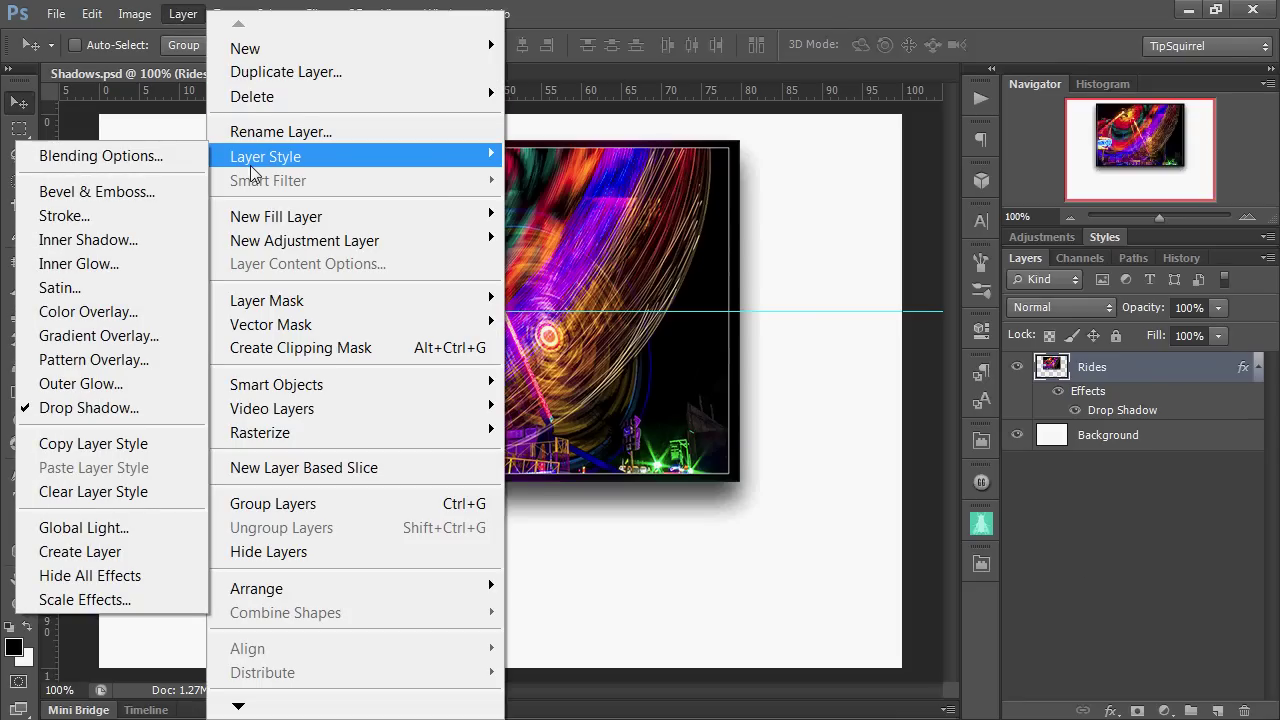
pyautogui.click(144, 553)
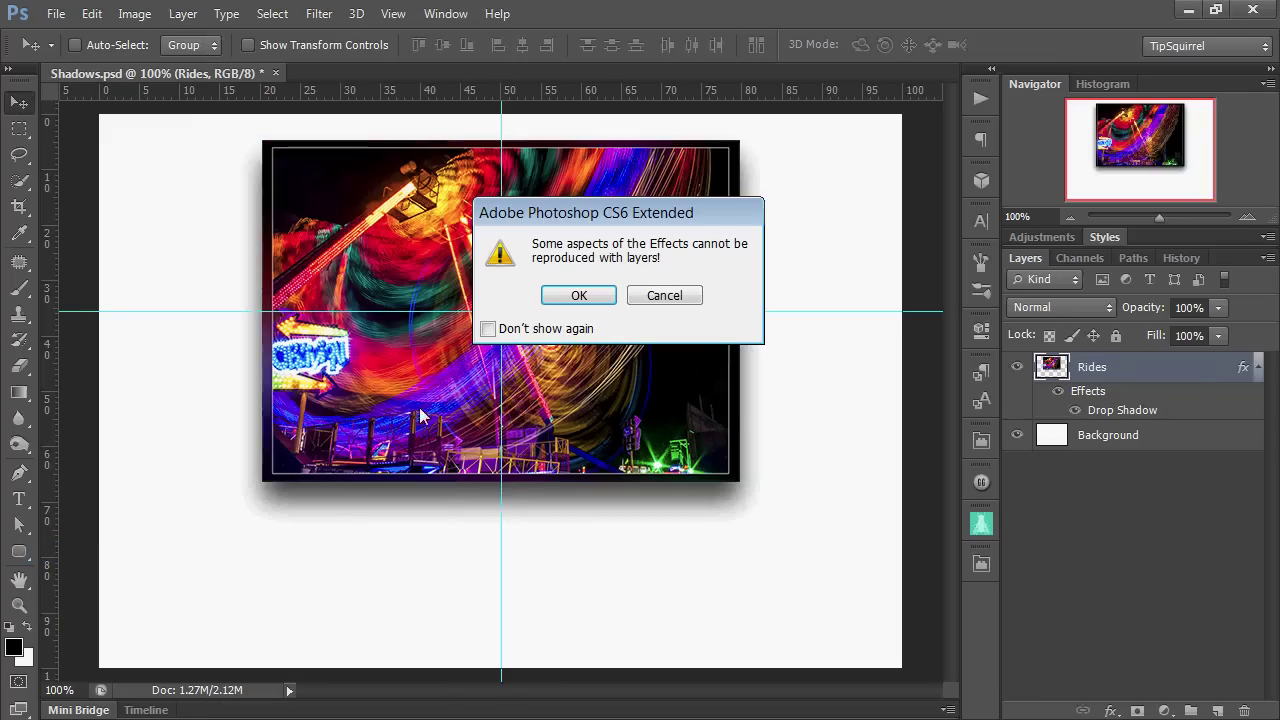
pyautogui.click(597, 298)
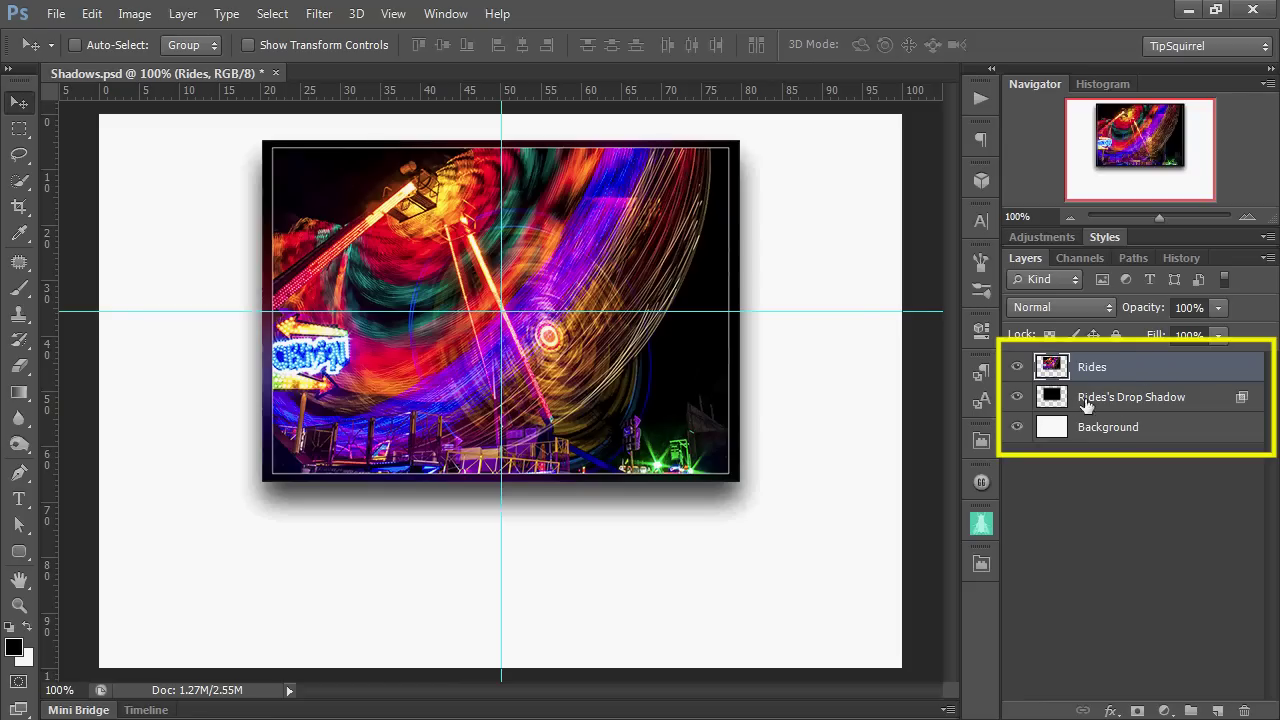
# Step: Toggle visibility of the shadow and photo layers to check, then select Rides's Drop Shadow
pyautogui.click(1017, 398)
pyautogui.click(1017, 398)
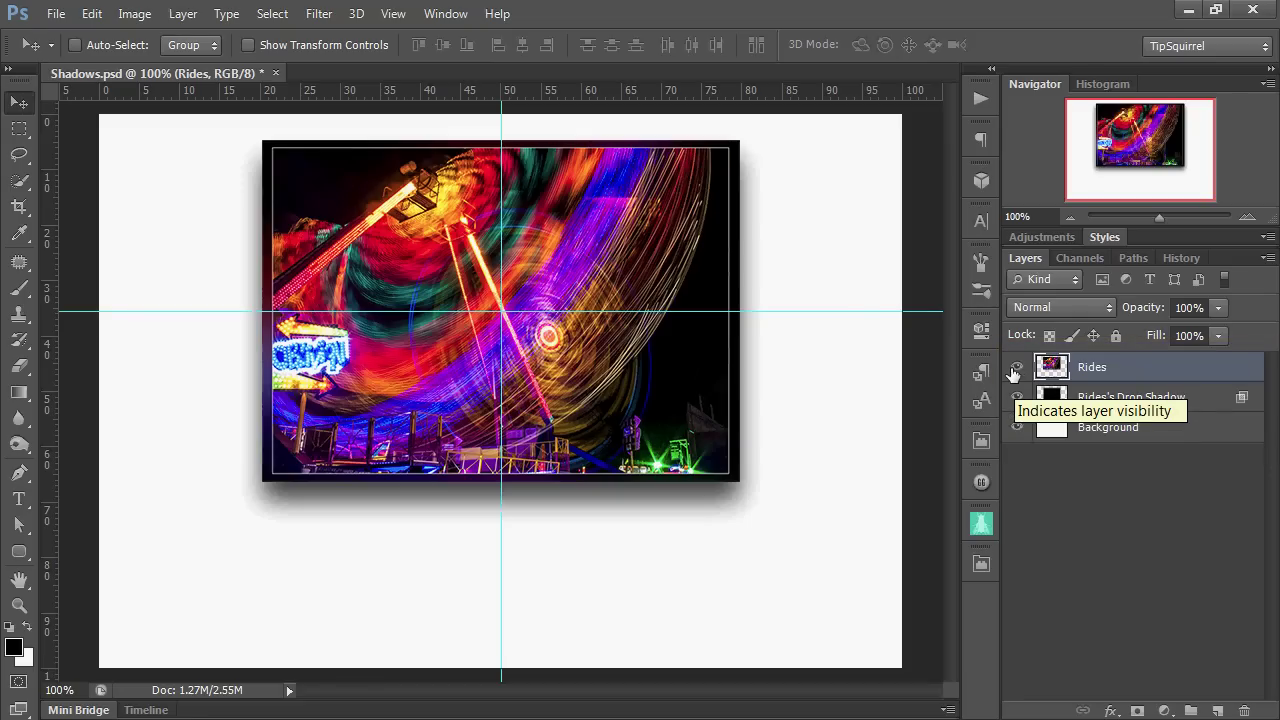
pyautogui.click(1017, 368)
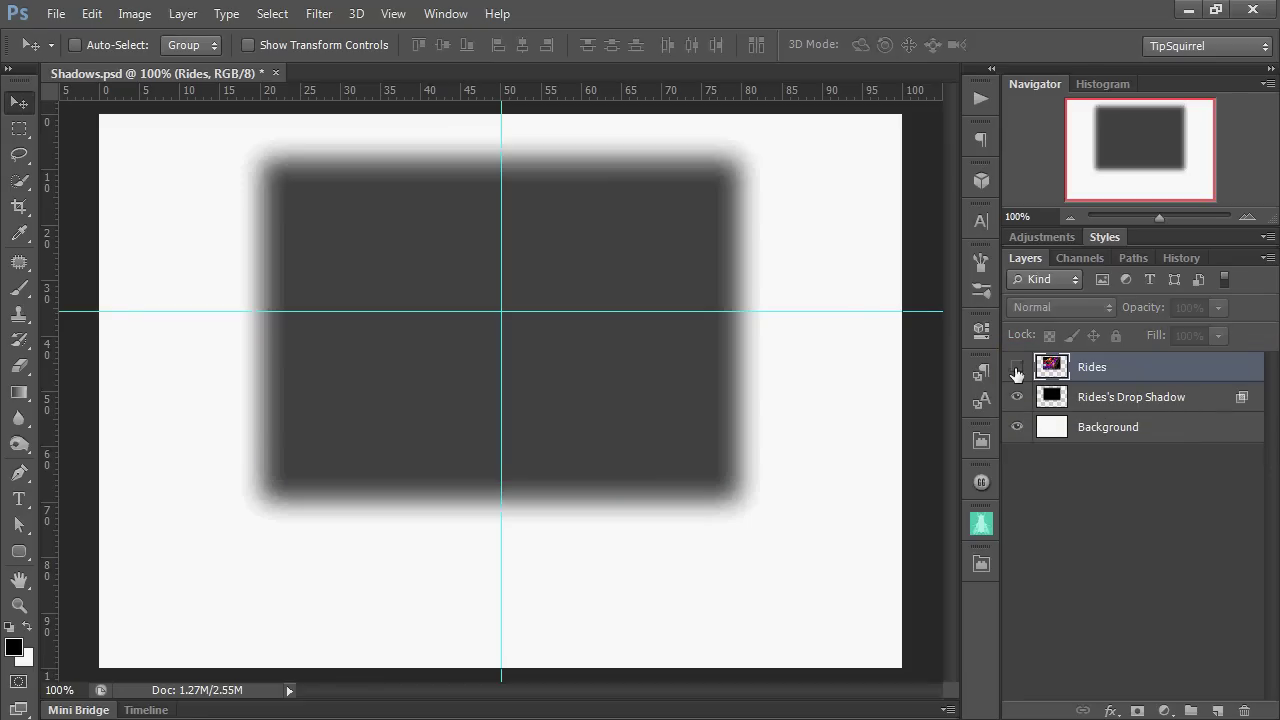
pyautogui.click(1017, 368)
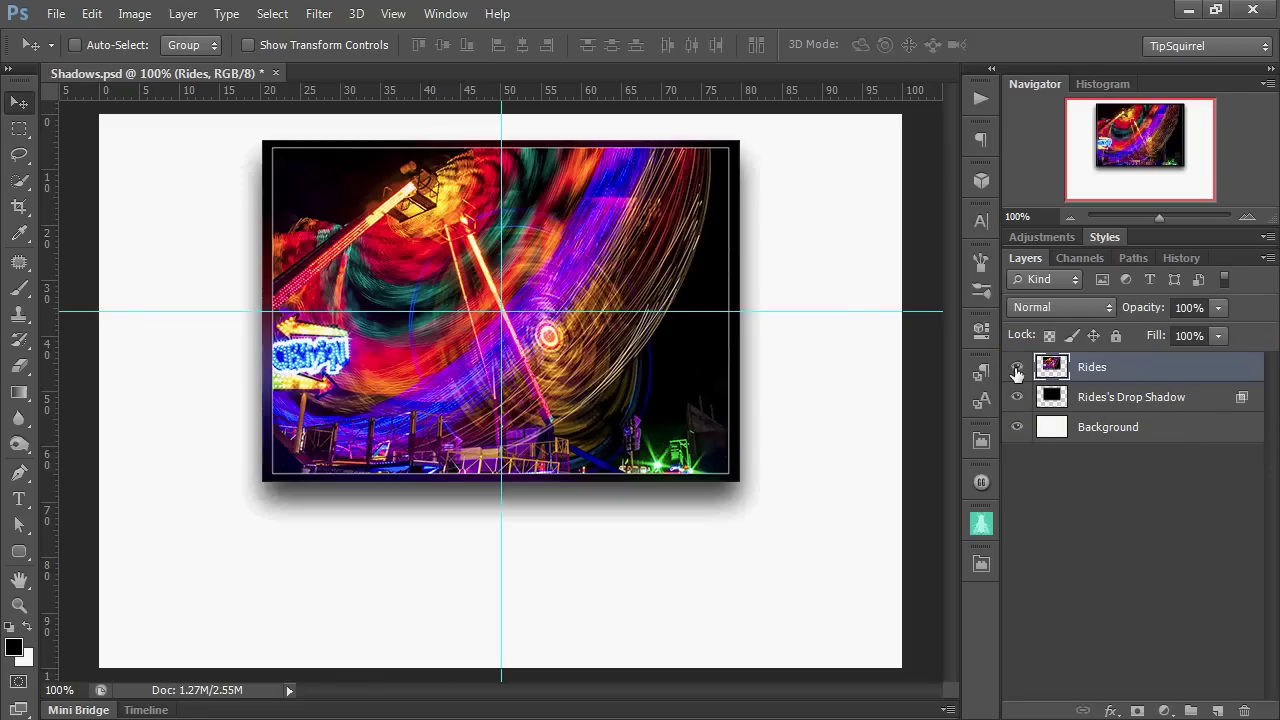
pyautogui.click(1120, 400)
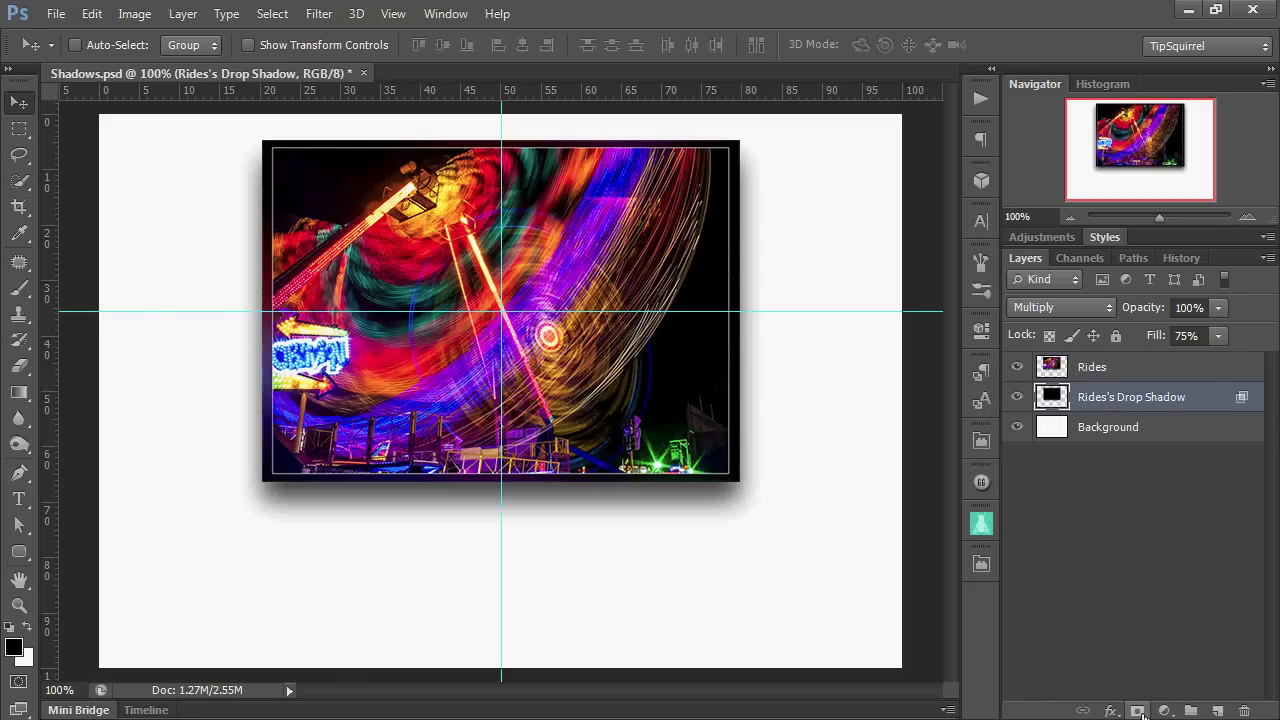
# Step: Add a layer mask to Rides's Drop Shadow and set the Brush opacity to 20%
pyautogui.click(1137, 711)
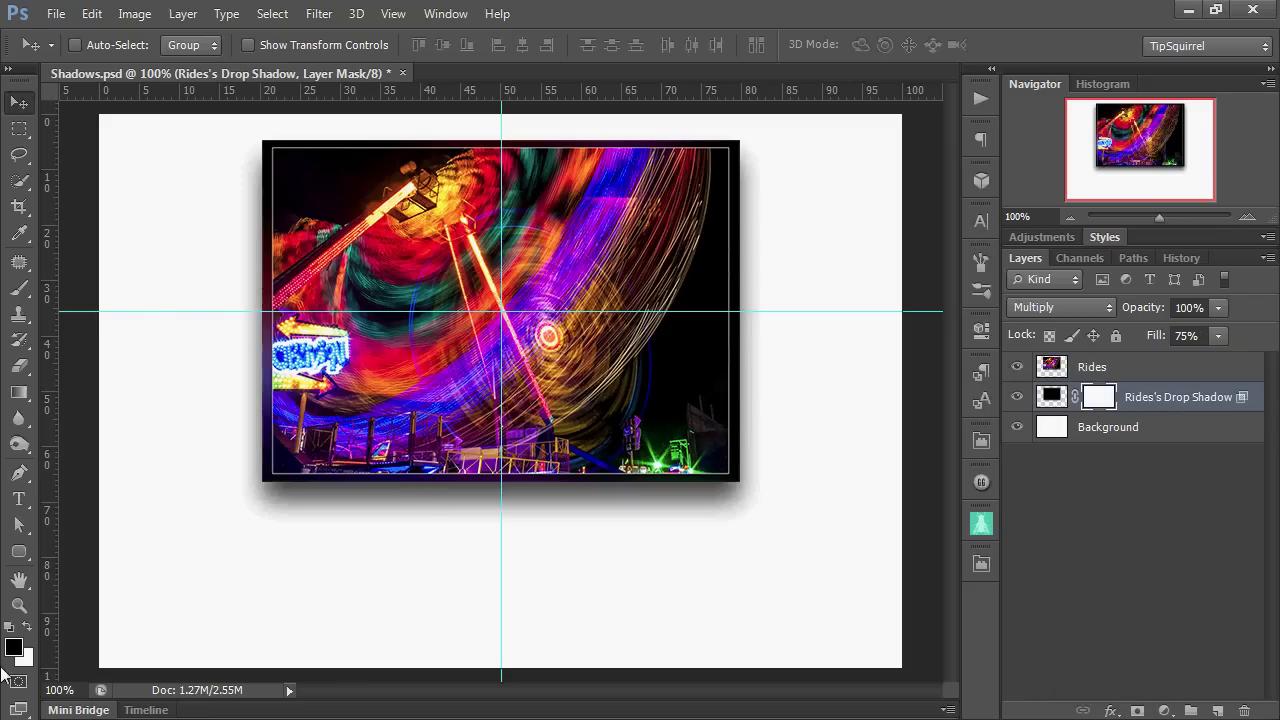
pyautogui.click(18, 289)
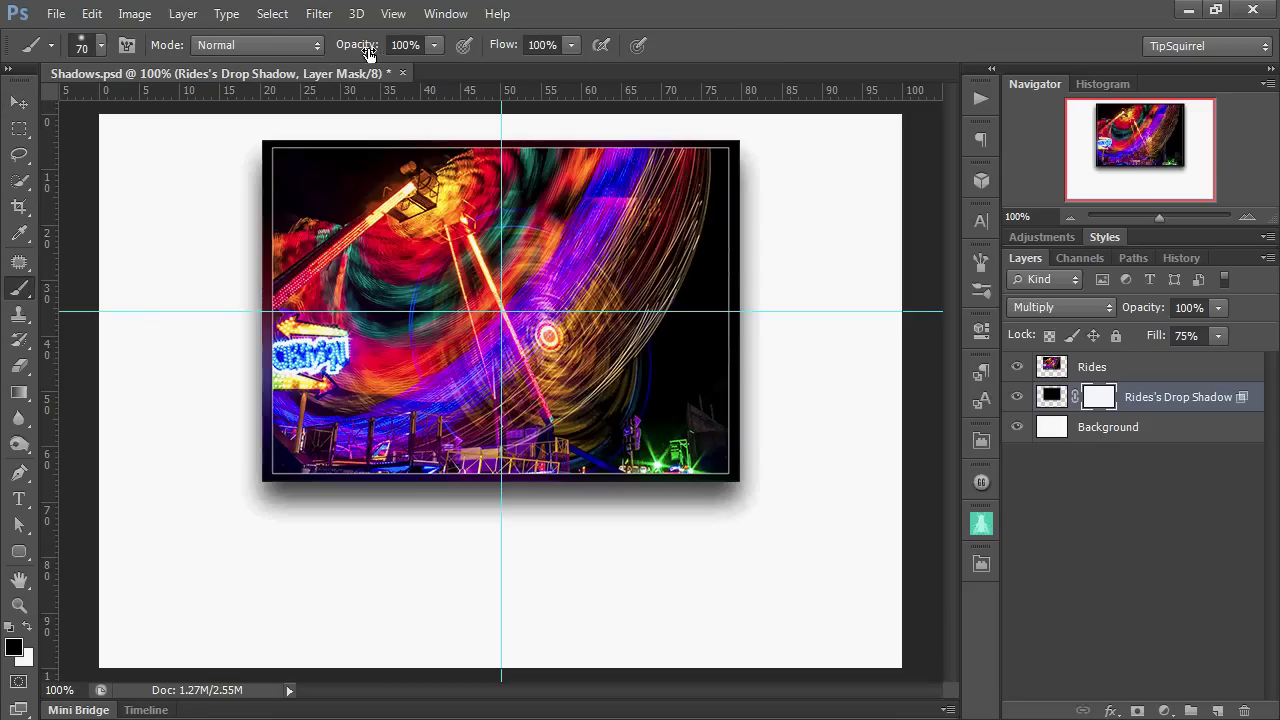
pyautogui.moveTo(409, 44); pyautogui.dragTo(581, 94)
pyautogui.write('40')
pyautogui.press('Return')
pyautogui.click(400, 44)
pyautogui.write('20')
pyautogui.press('Return')
# Step: Paint black on the mask to fade the shadow's bottom middle and right edge
pyautogui.moveTo(503, 490)
pyautogui.mouseDown()
pyautogui.moveTo(386, 496)
pyautogui.moveTo(404, 481)
pyautogui.moveTo(320, 511)
pyautogui.moveTo(456, 463)
pyautogui.moveTo(617, 522)
pyautogui.moveTo(534, 467)
pyautogui.moveTo(655, 524)
pyautogui.moveTo(635, 531)
pyautogui.moveTo(581, 454)
pyautogui.moveTo(397, 532)
pyautogui.moveTo(519, 461)
pyautogui.moveTo(368, 547)
pyautogui.moveTo(539, 428)
pyautogui.moveTo(328, 552)
pyautogui.moveTo(539, 441)
pyautogui.moveTo(442, 521)
pyautogui.moveTo(509, 461)
pyautogui.moveTo(612, 565)
pyautogui.moveTo(458, 458)
pyautogui.moveTo(663, 532)
pyautogui.moveTo(505, 461)
pyautogui.moveTo(697, 530)
pyautogui.moveTo(481, 486)
pyautogui.moveTo(528, 460)
pyautogui.moveTo(683, 542)
pyautogui.moveTo(535, 449)
pyautogui.moveTo(288, 562)
pyautogui.moveTo(480, 461)
pyautogui.moveTo(273, 563)
pyautogui.moveTo(498, 450)
pyautogui.moveTo(276, 555)
pyautogui.moveTo(684, 444)
pyautogui.moveTo(738, 351)
pyautogui.moveTo(757, 147)
pyautogui.moveTo(754, 293)
pyautogui.moveTo(733, 134)
pyautogui.moveTo(735, 146)
pyautogui.moveTo(201, 204)
pyautogui.moveTo(638, 181)
pyautogui.moveTo(321, 155)
pyautogui.moveTo(288, 134)
pyautogui.moveTo(244, 273)
pyautogui.moveTo(237, 173)
pyautogui.moveTo(243, 329)
pyautogui.moveTo(333, 203)
pyautogui.mouseUp()
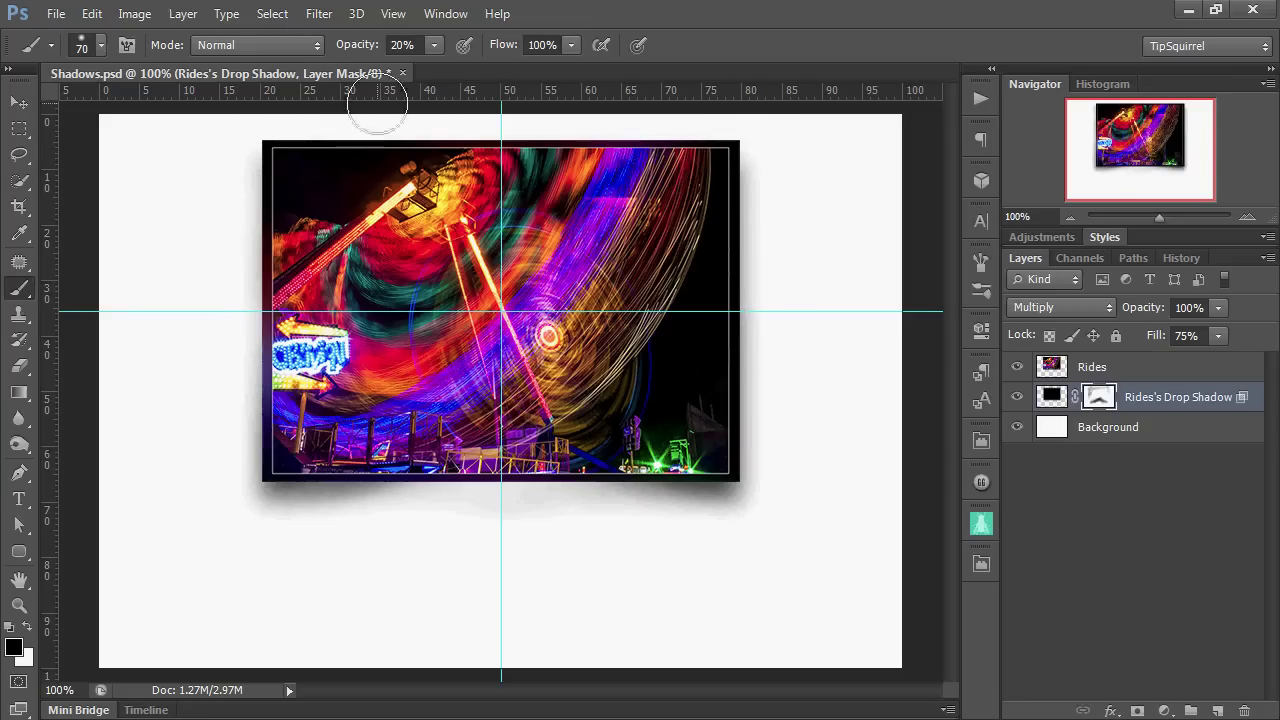
pyautogui.moveTo(365, 92); pyautogui.dragTo(360, 103)
pyautogui.moveTo(737, 143)
pyautogui.mouseDown()
pyautogui.moveTo(751, 200)
pyautogui.moveTo(689, 309)
pyautogui.moveTo(784, 418)
pyautogui.mouseUp()
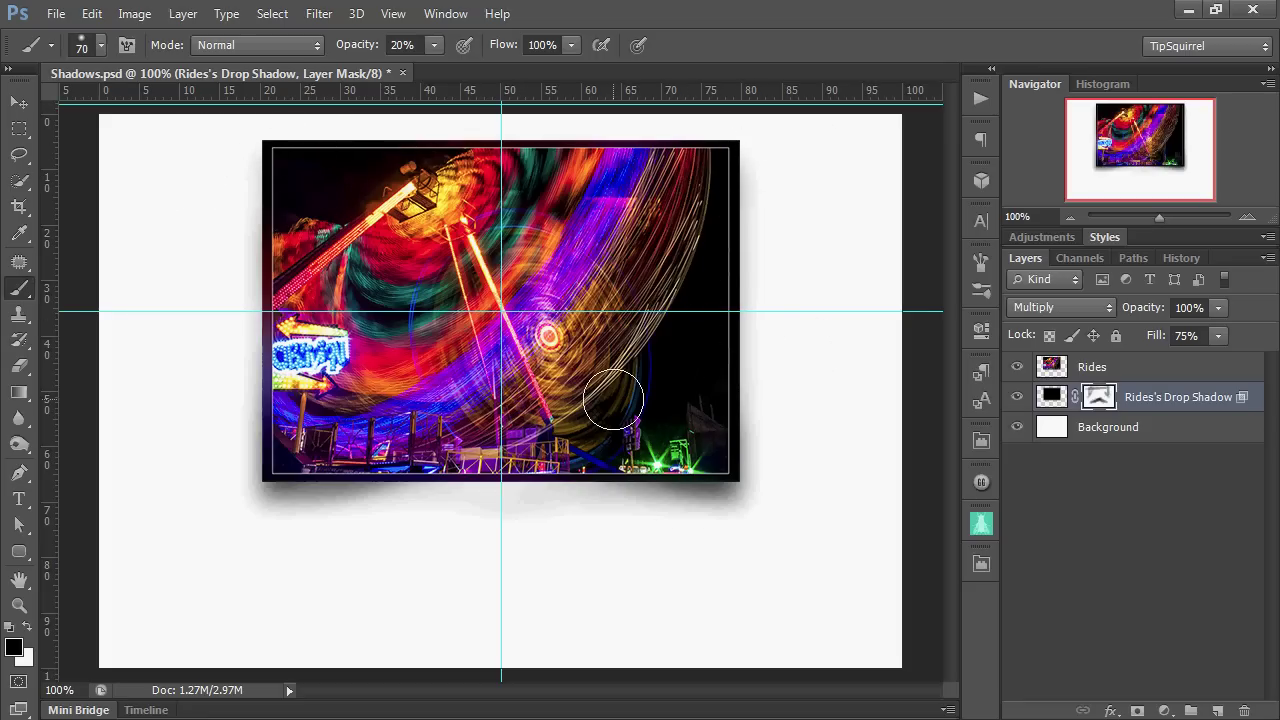
# Step: Clear all guides with View > Clear Guides and return to the Move tool
pyautogui.click(392, 13)
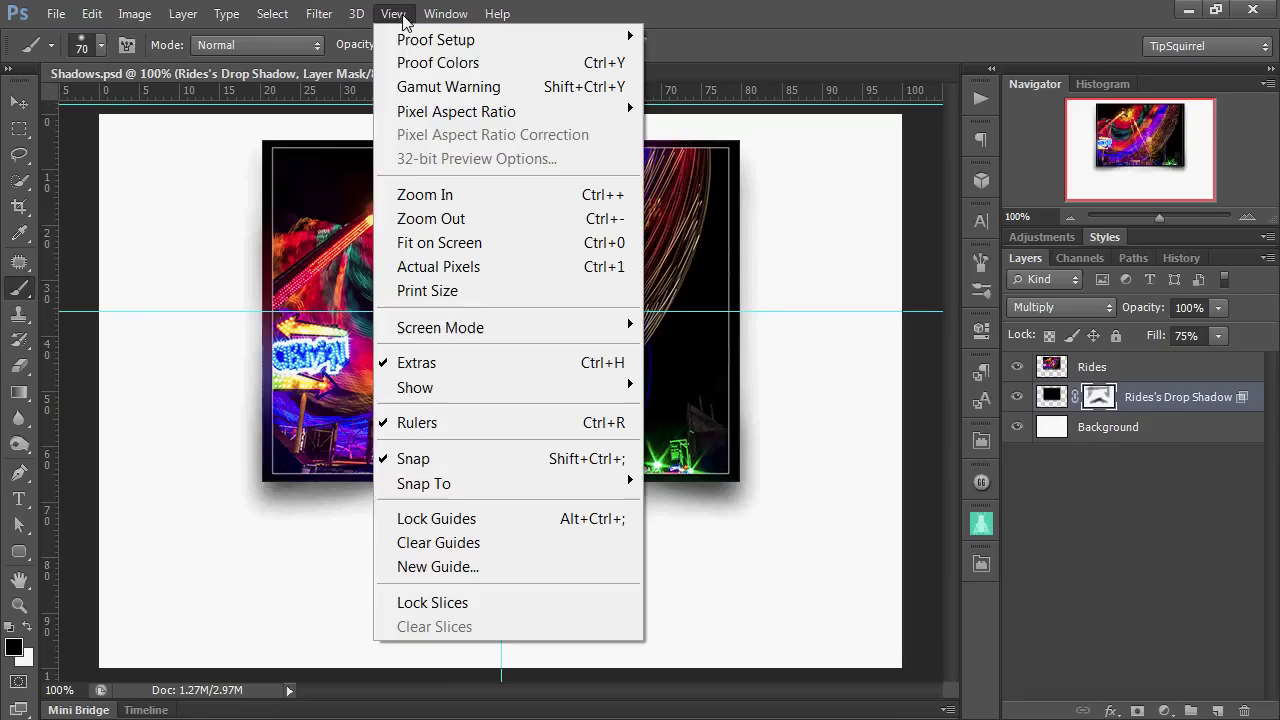
pyautogui.click(480, 543)
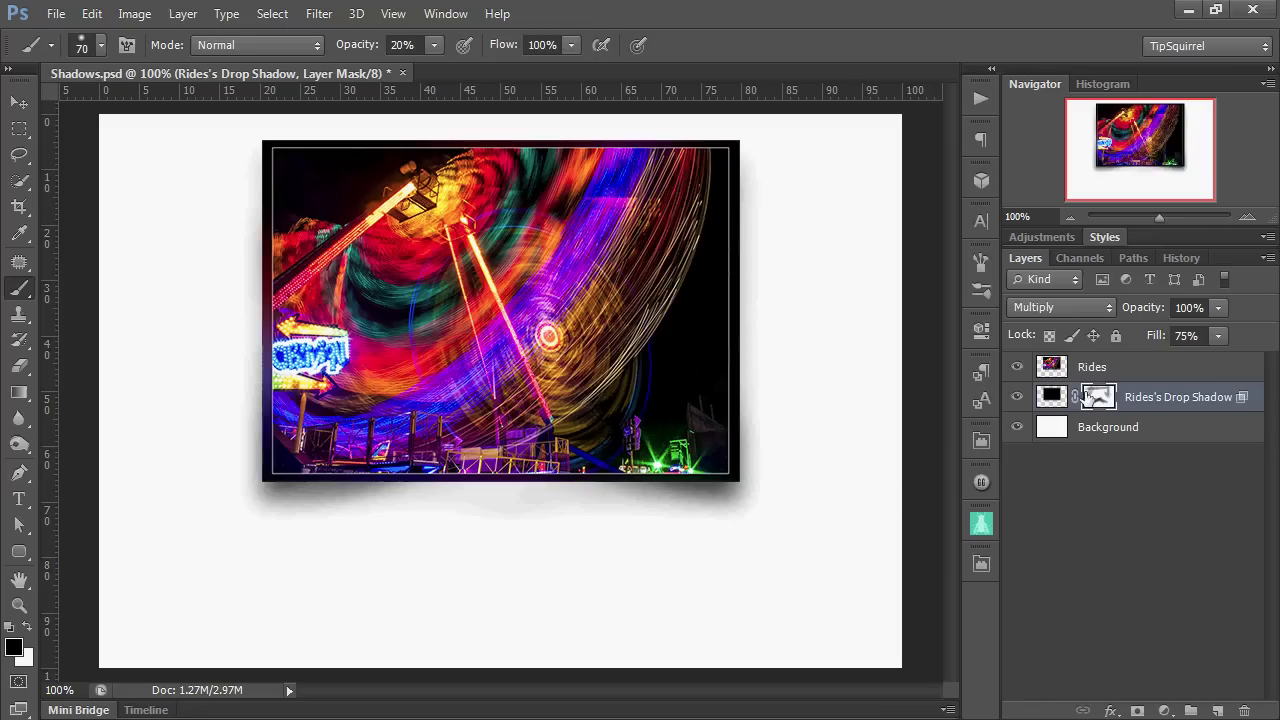
pyautogui.click(19, 102)
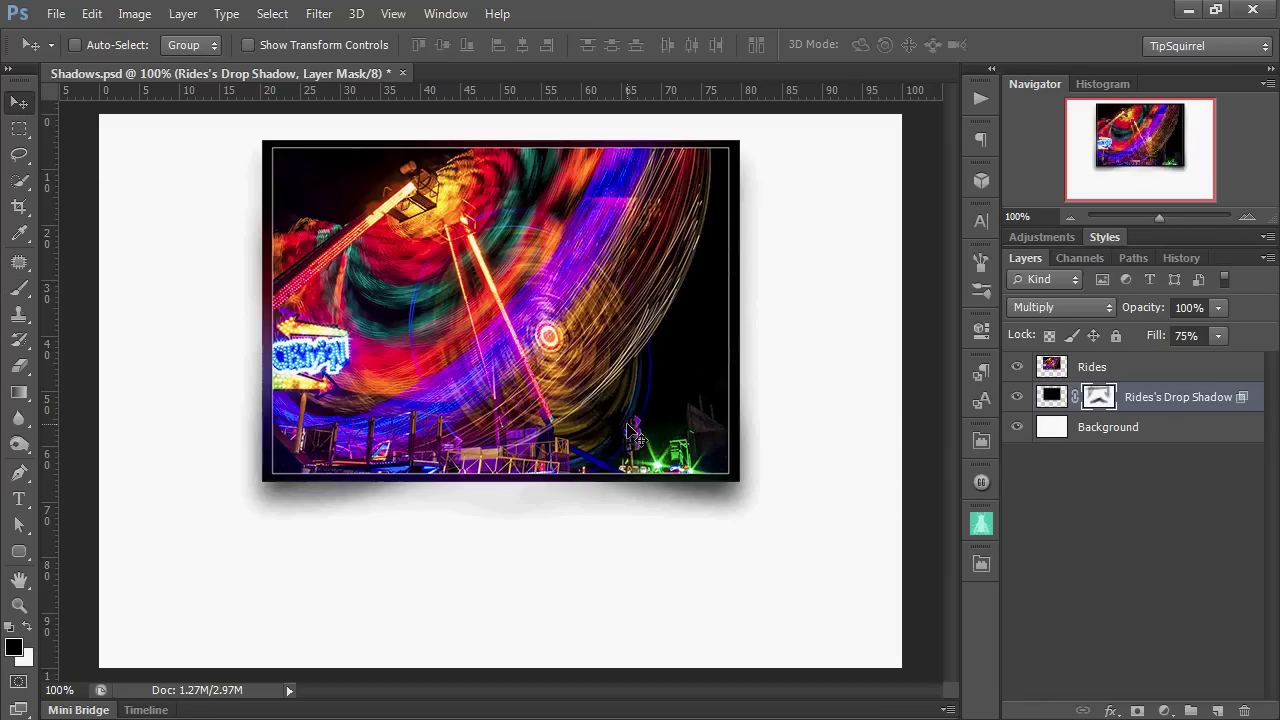